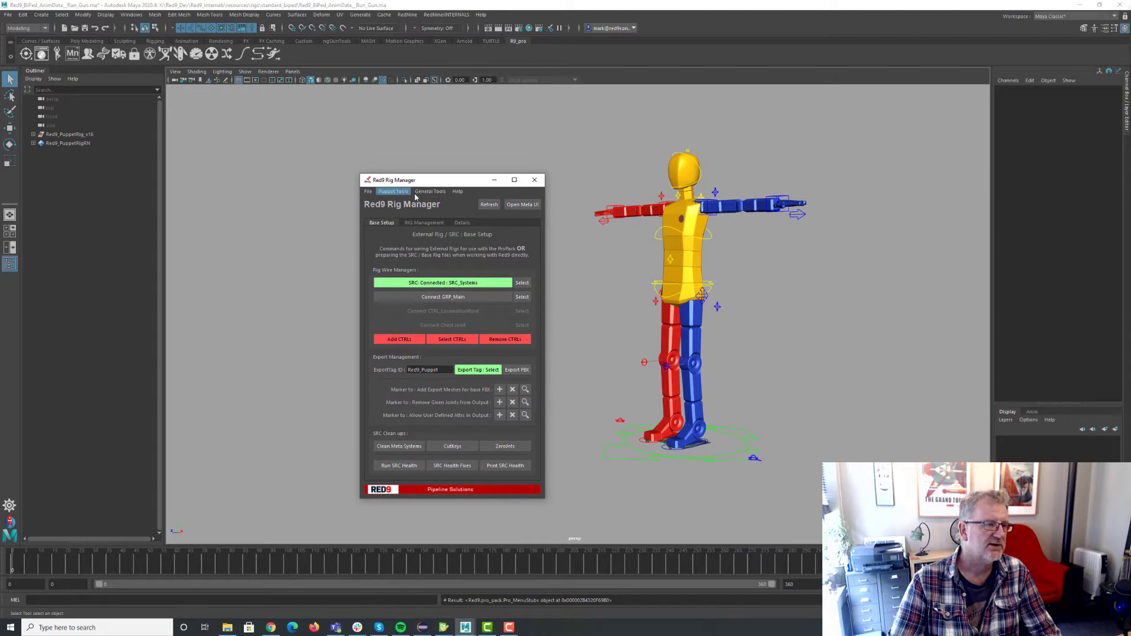
Review the puppet's Rig Management settings in the Red9 Rig Manager and close the manager
left_click(416, 224)
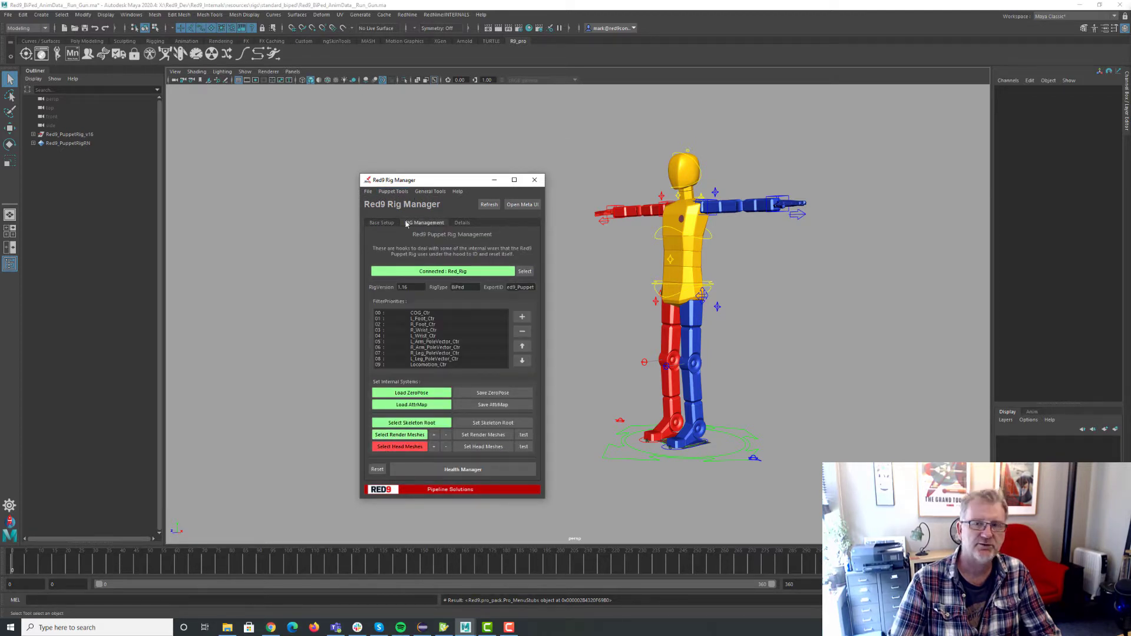
left_click(535, 182)
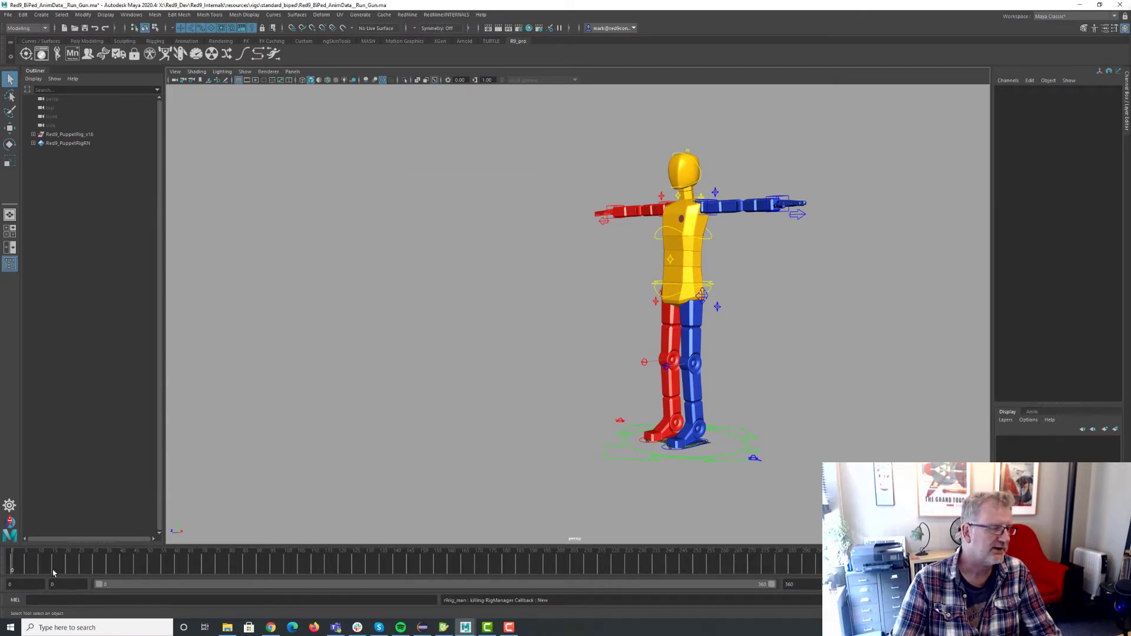
Scrub the puppet's run animation to around frame 109, keeping the running puppet in view
left_click_drag(53, 567, 306, 469)
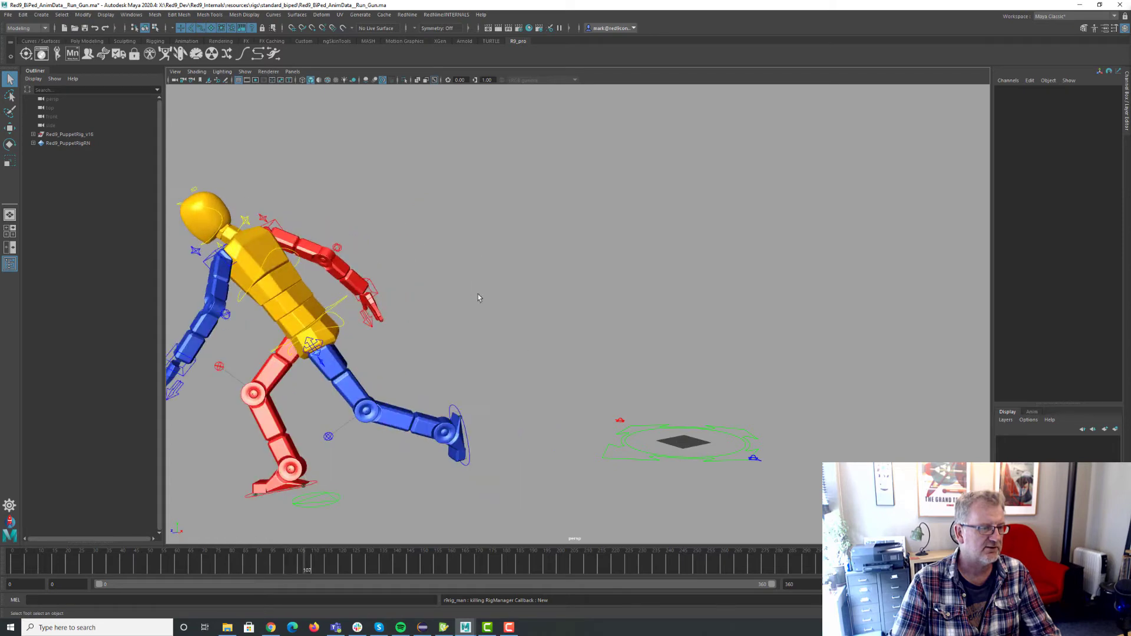
middle_click_drag(479, 295, 756, 276, "alt")
left_click_drag(756, 275, 725, 357, "alt")
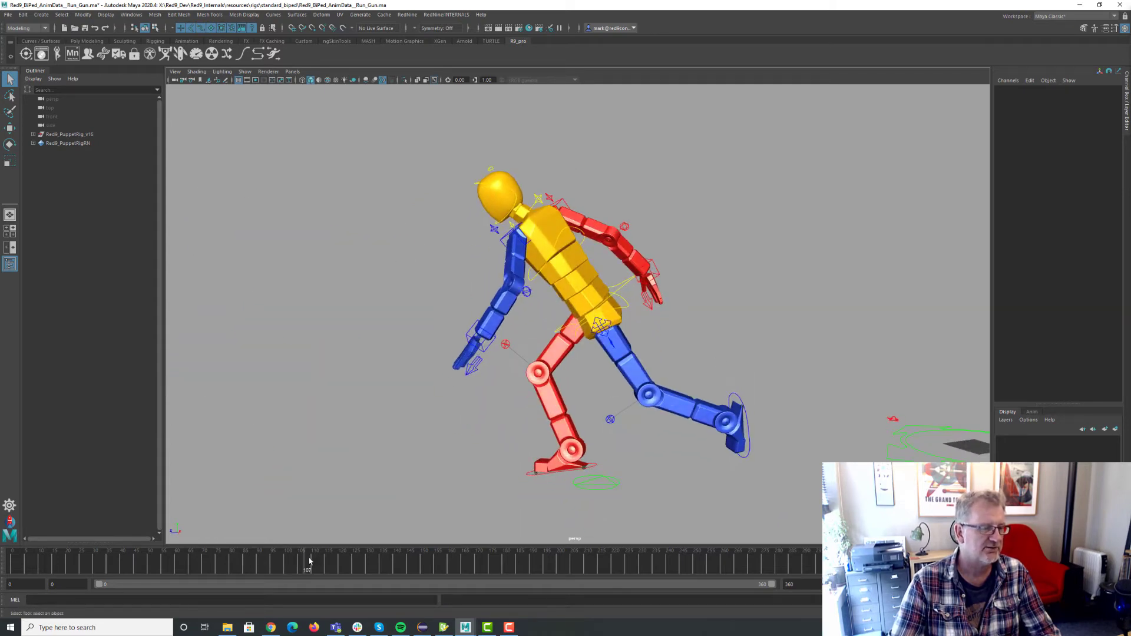
left_click_drag(310, 561, 312, 460)
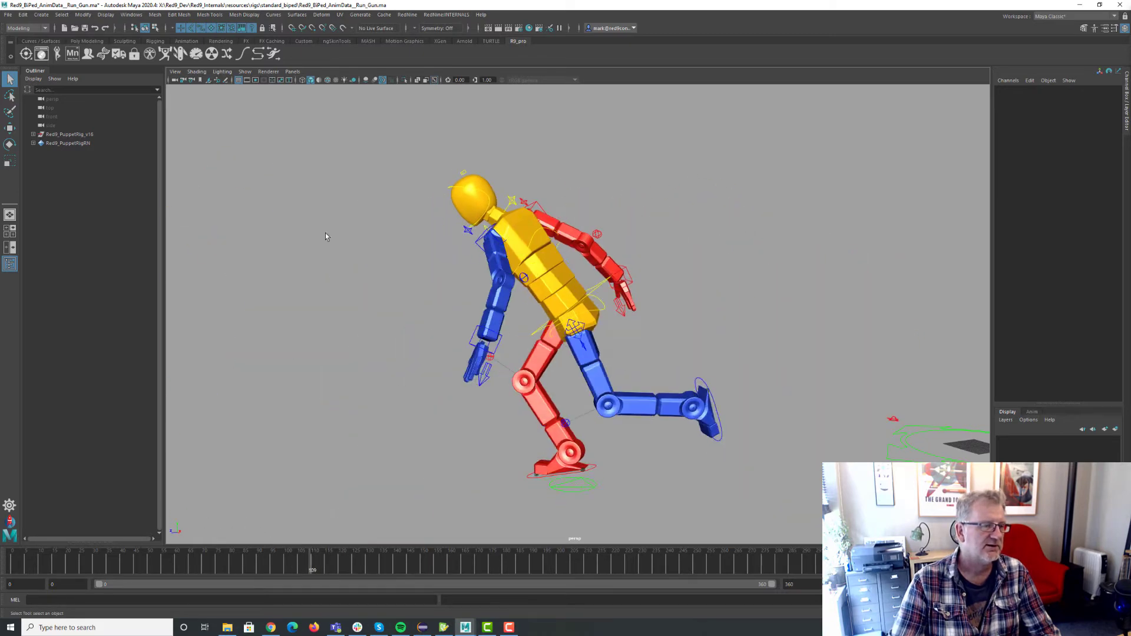
Track the puppet's proxy geometry under the models group with the CameraTracker, using a 10-frame tracker step and maintaining current framing
left_click(33, 134)
left_click(39, 143)
left_click(45, 160)
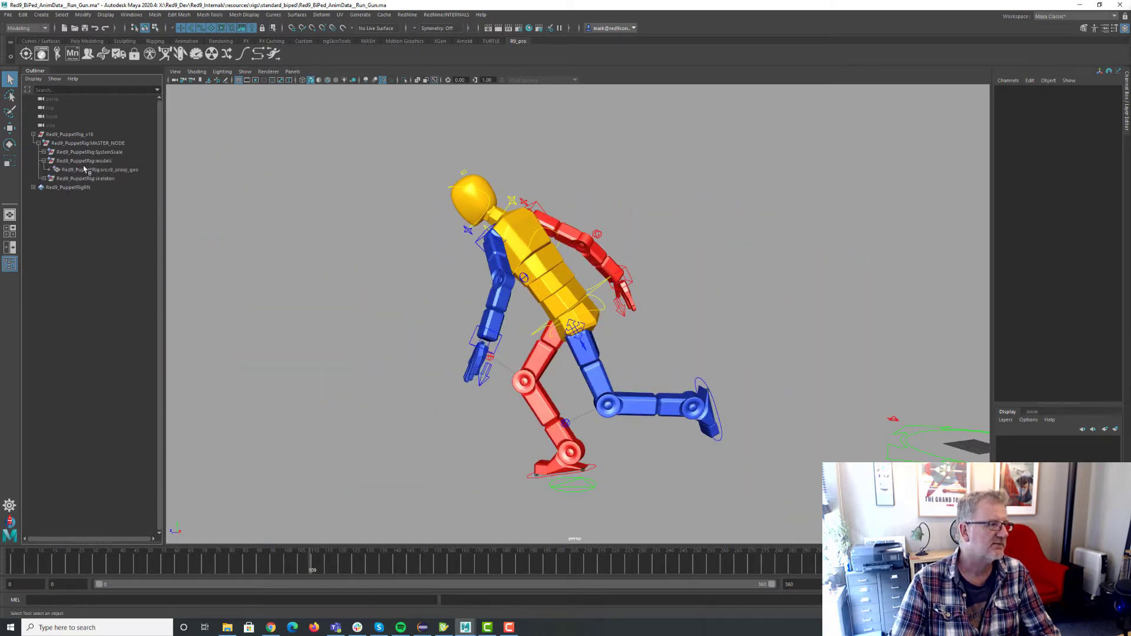
left_click(94, 170)
left_click(399, 15)
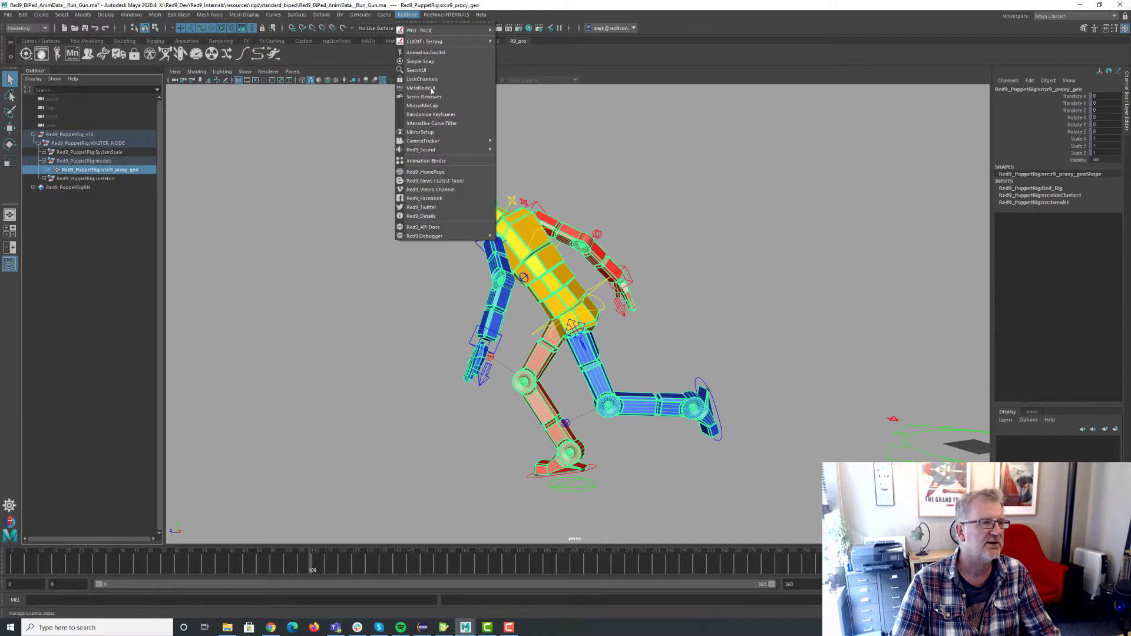
mouse_move(471, 141)
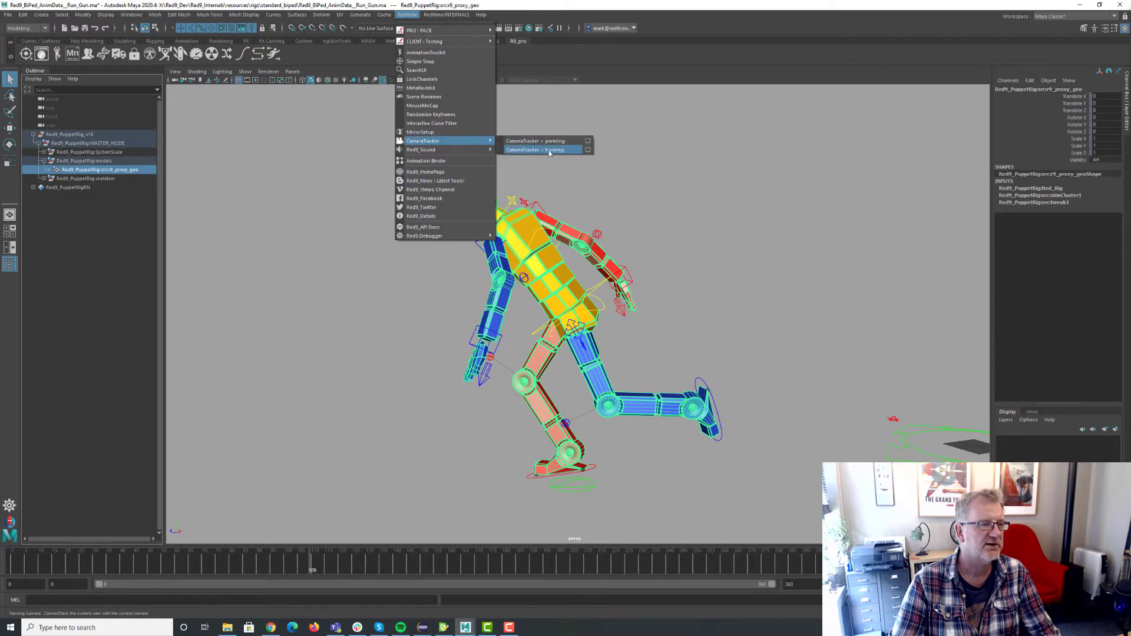
left_click(589, 150)
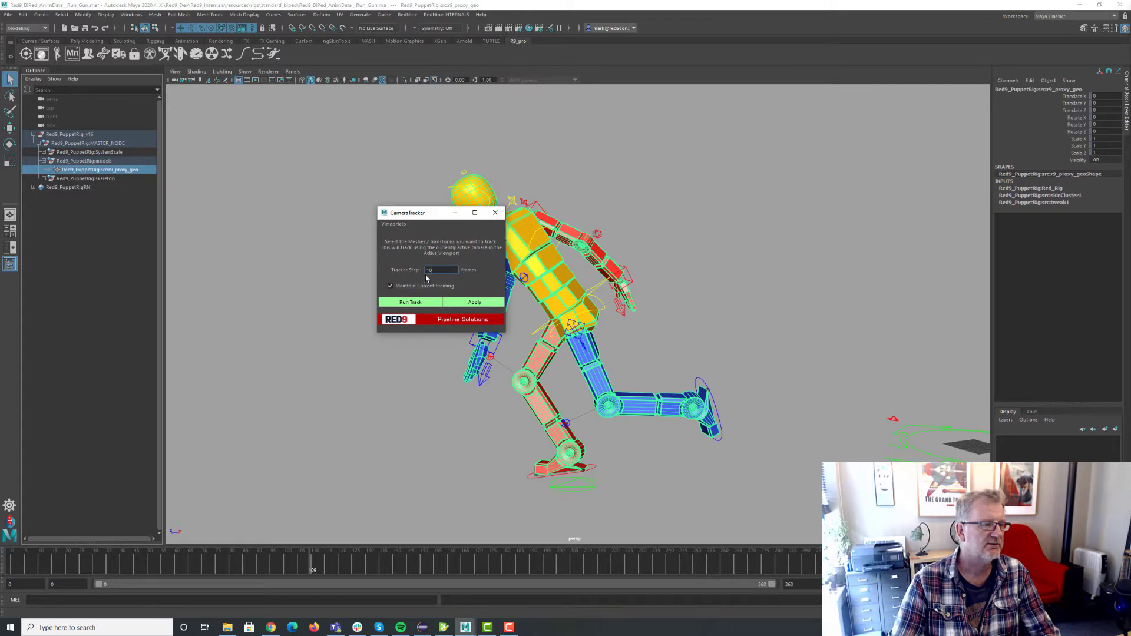
left_click(413, 303)
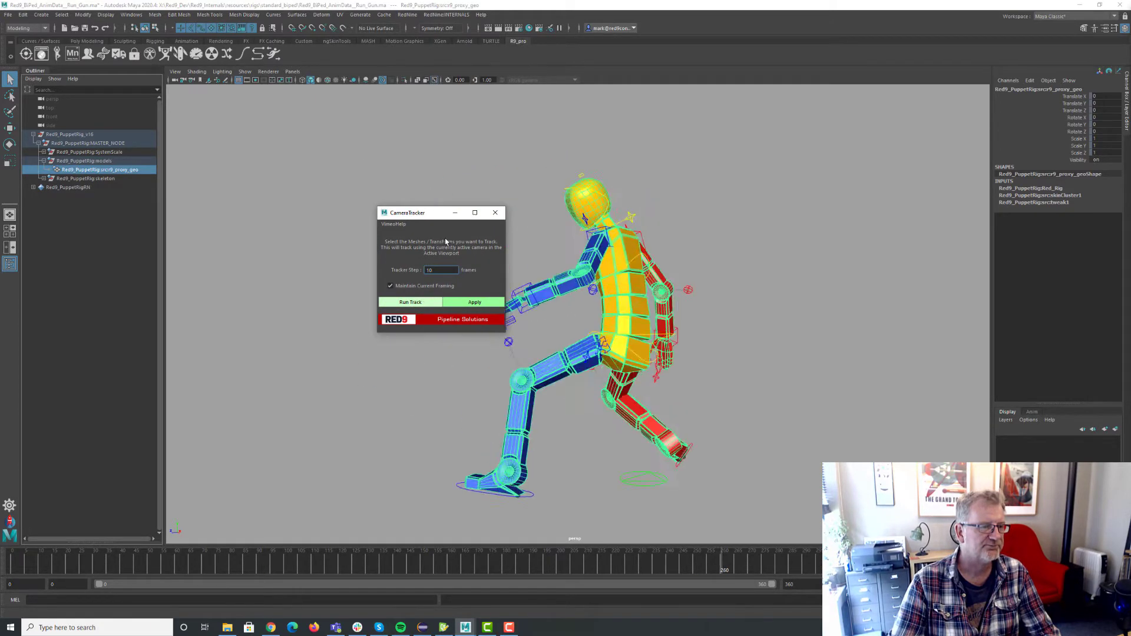
left_click(496, 213)
Play back and scrub the run animation to check how the tracked camera follows the puppet
left_click_drag(184, 569, 252, 557)
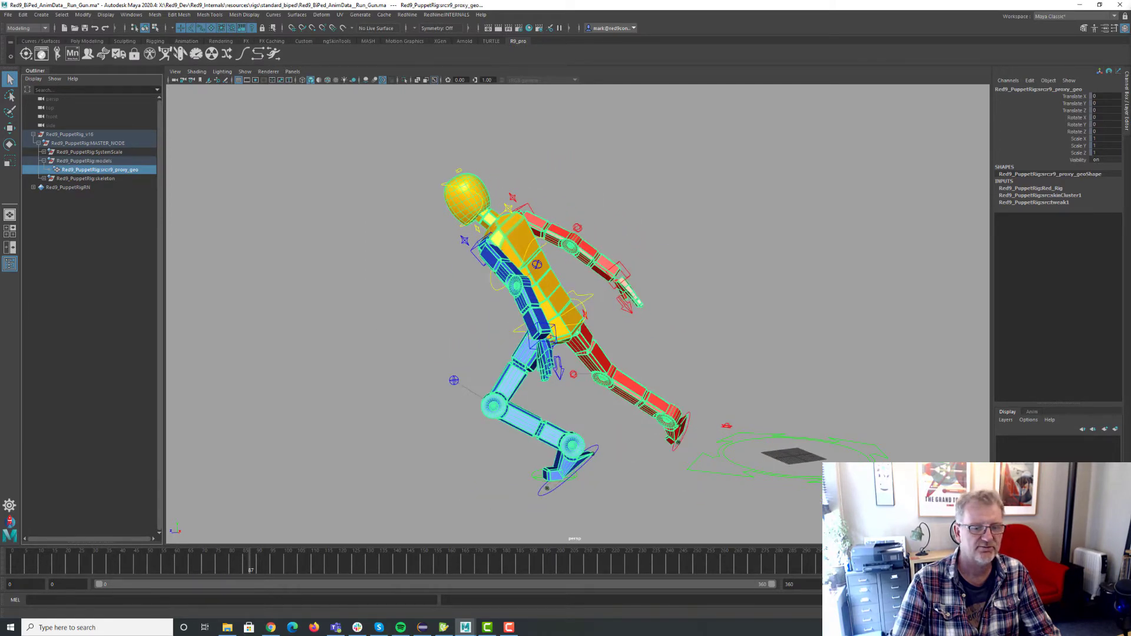
left_click(1074, 564)
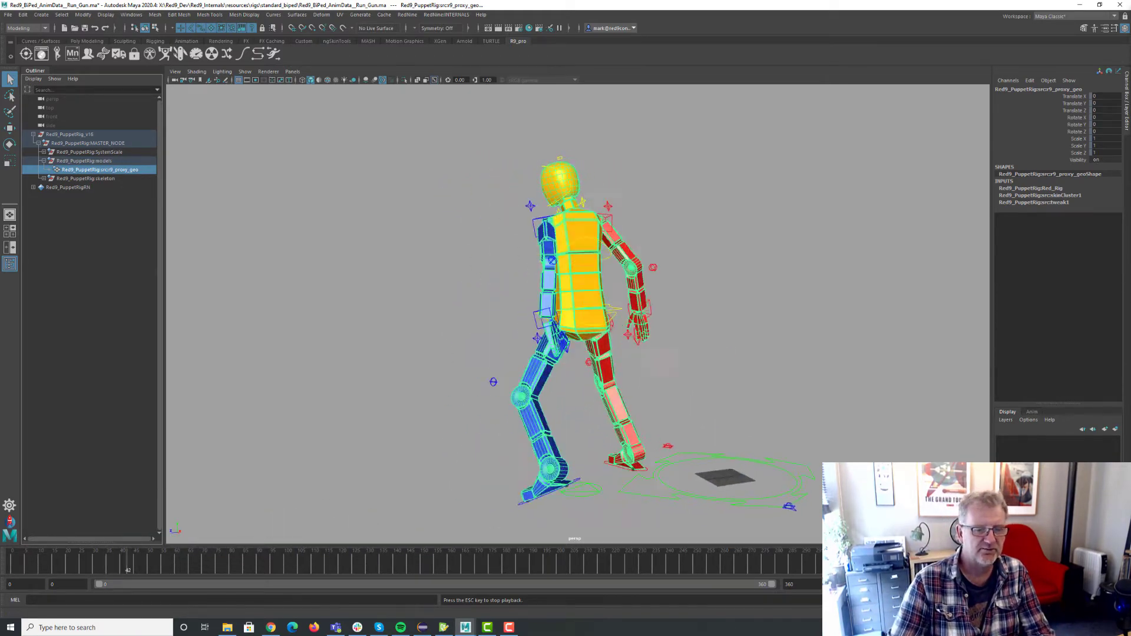
left_click_drag(589, 329, 607, 282, "alt")
left_click_drag(289, 559, 23, 560)
left_click_drag(106, 551, 631, 445)
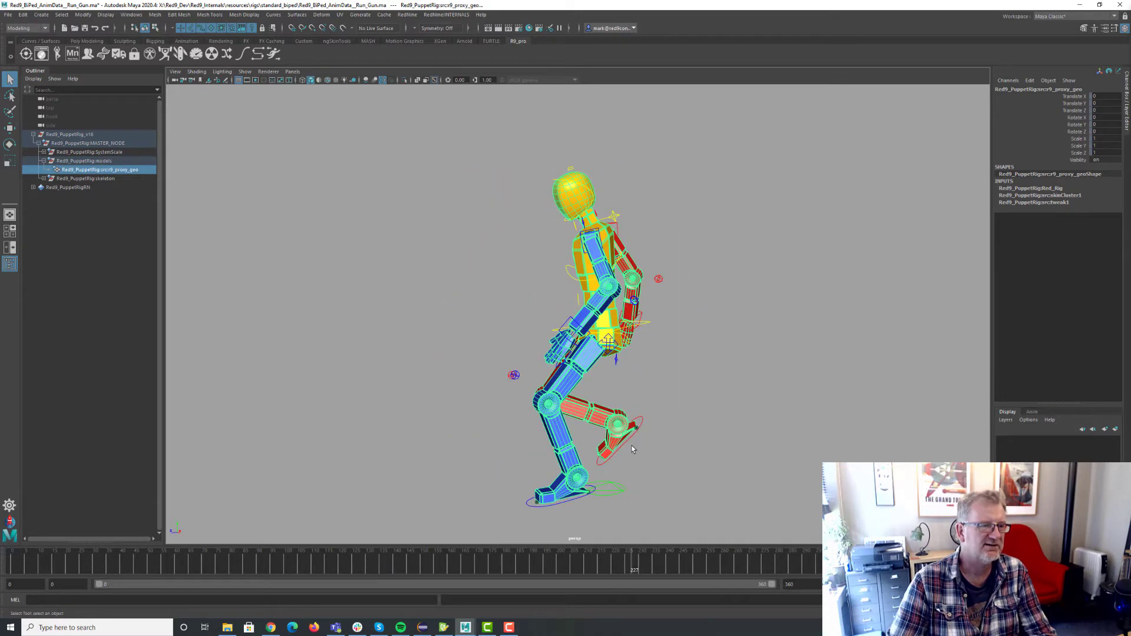
Remove the animation keys from the persp camera and scrub the timeline to check the static view
left_click(55, 101)
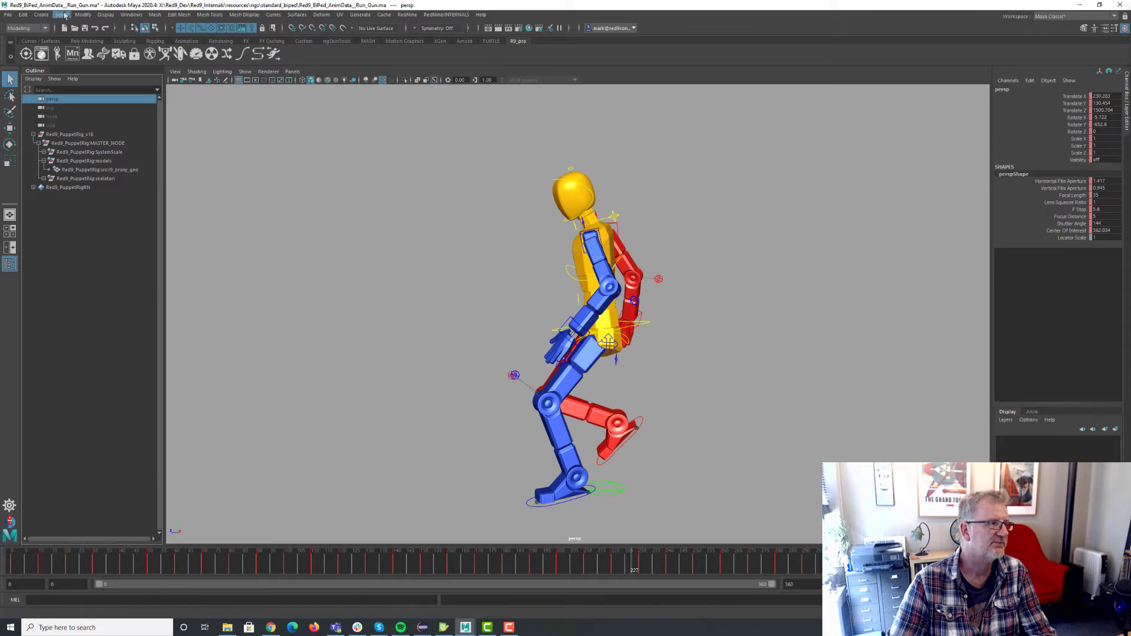
left_click(20, 16)
mouse_move(59, 92)
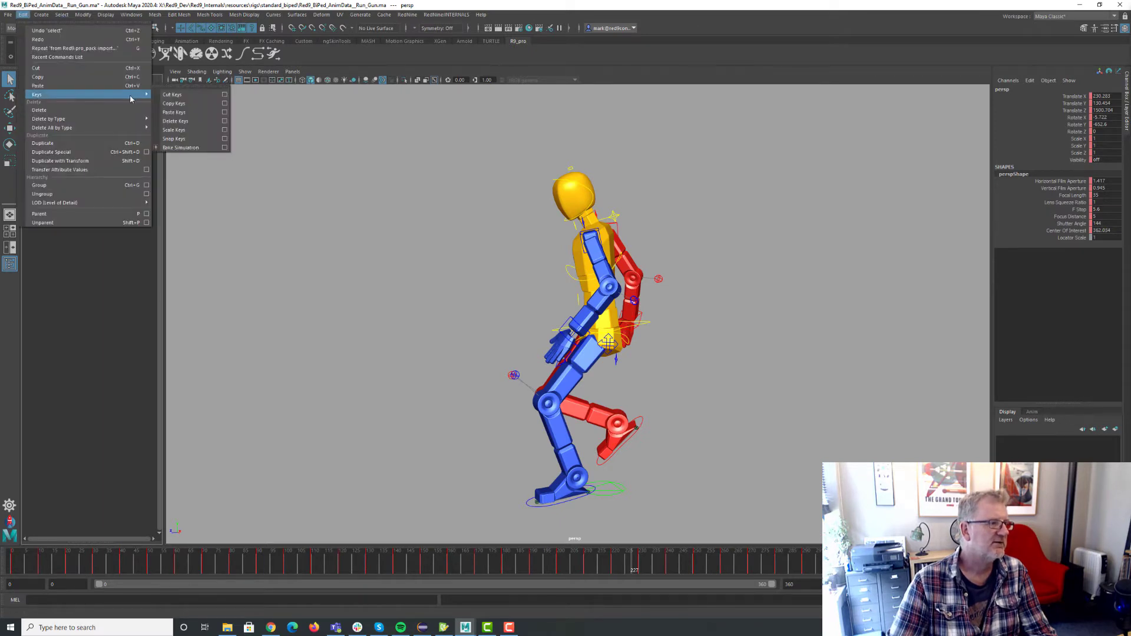
left_click(176, 101)
left_click_drag(175, 556, 138, 555)
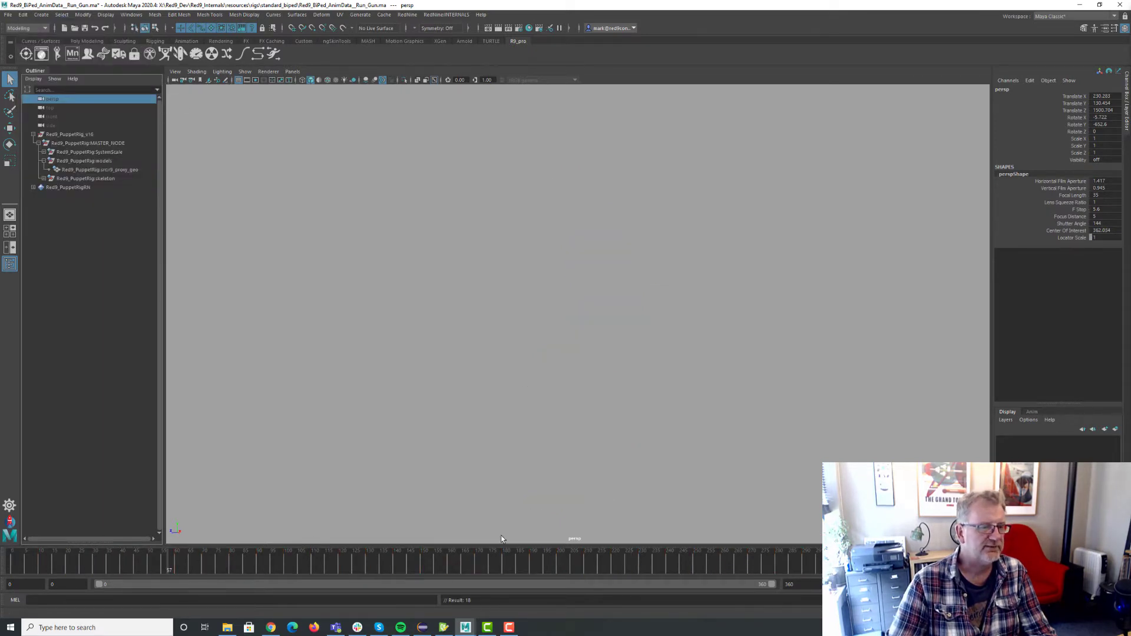
left_click_drag(523, 524, 641, 509)
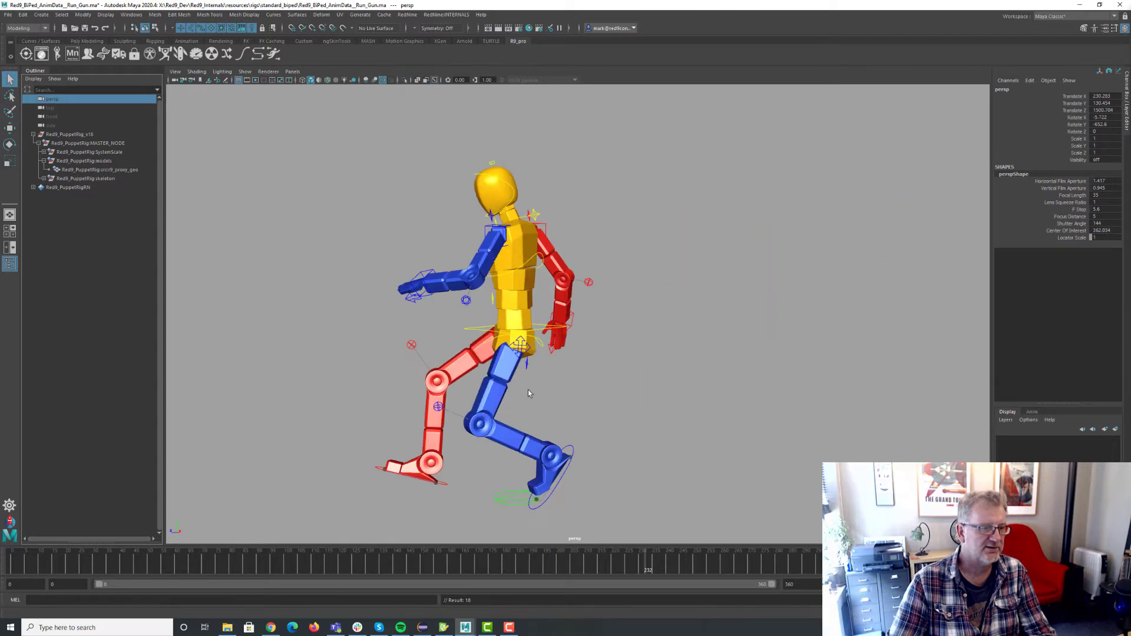
Return to frame 0 and create a preview camera for the rig from the chest control's Camera Control options
left_click(518, 335)
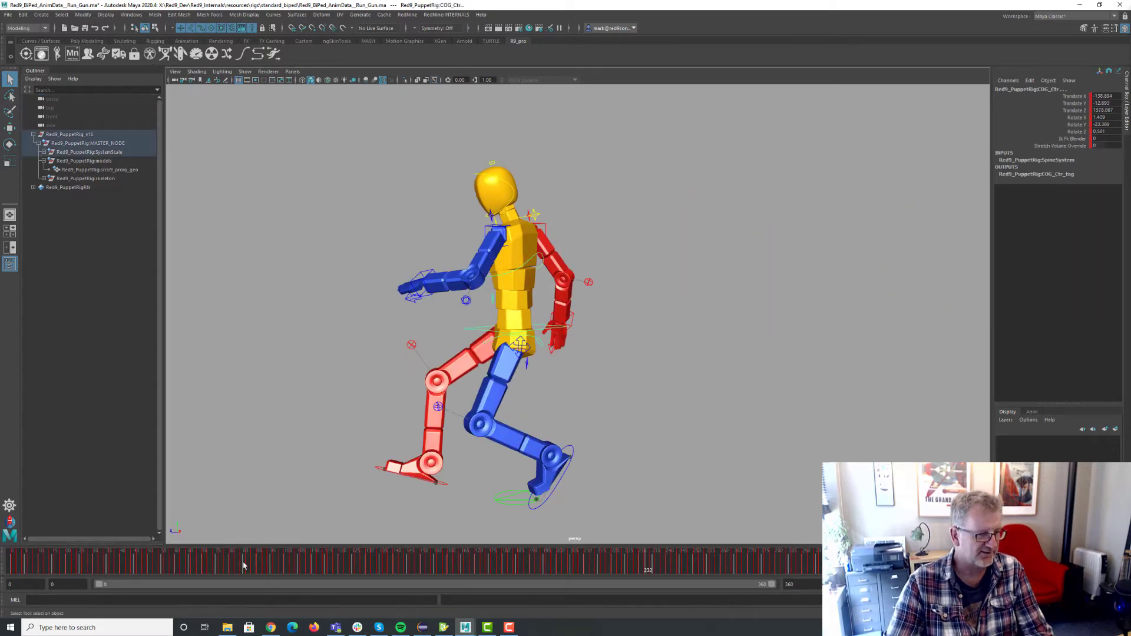
left_click_drag(245, 566, 12, 556)
key("f")
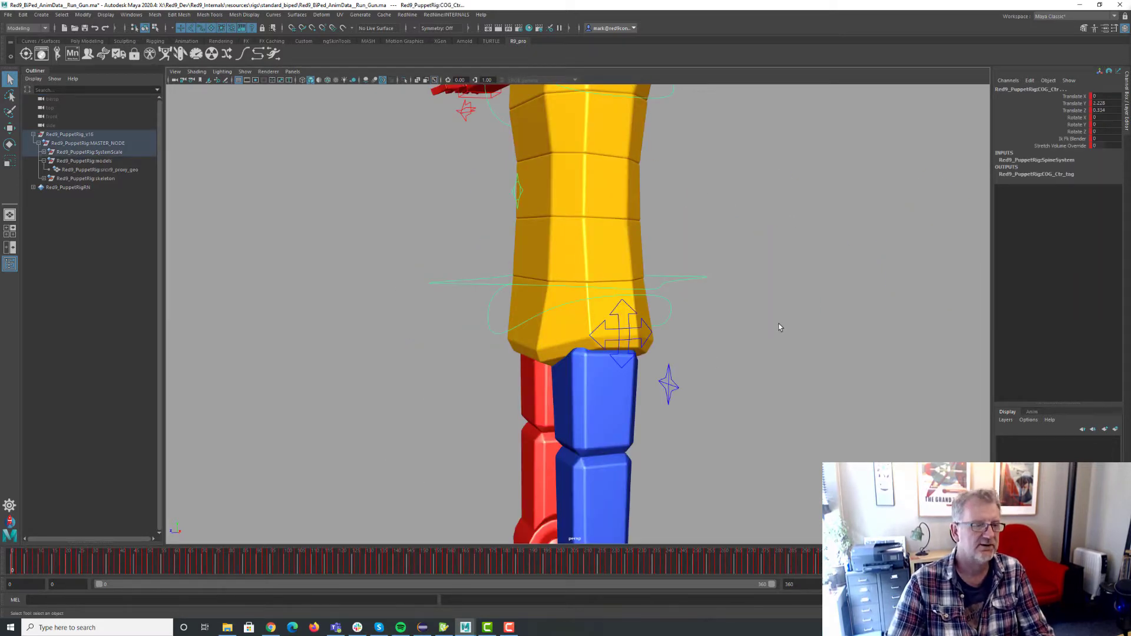
right_click_drag(778, 323, 659, 328, "alt")
left_click_drag(660, 327, 716, 337, "alt")
left_click(716, 337)
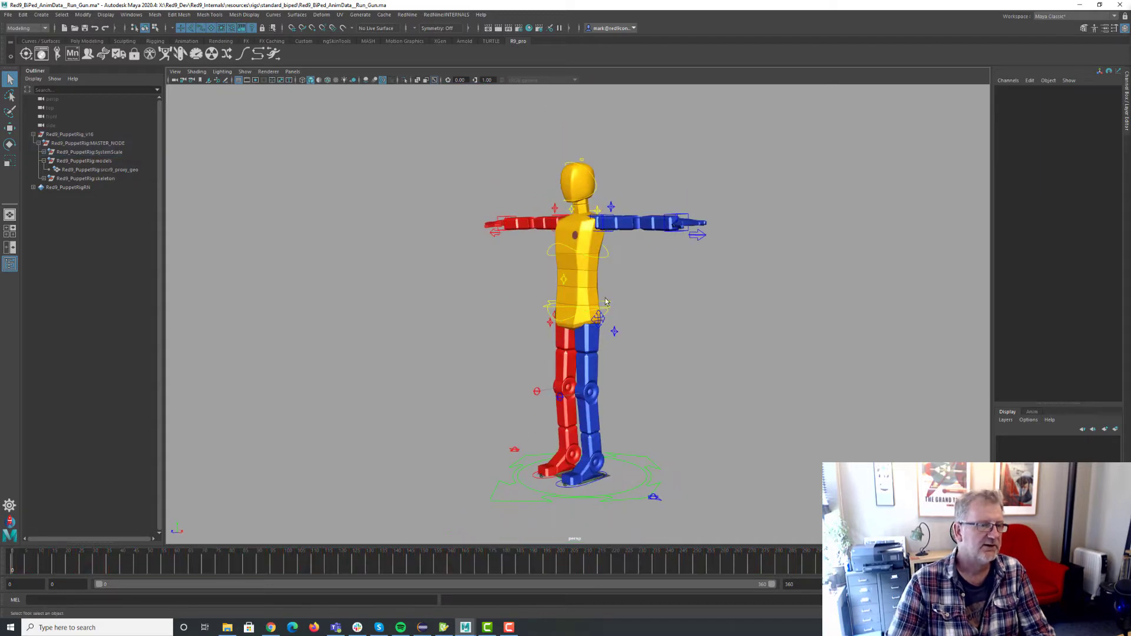
right_click(608, 259)
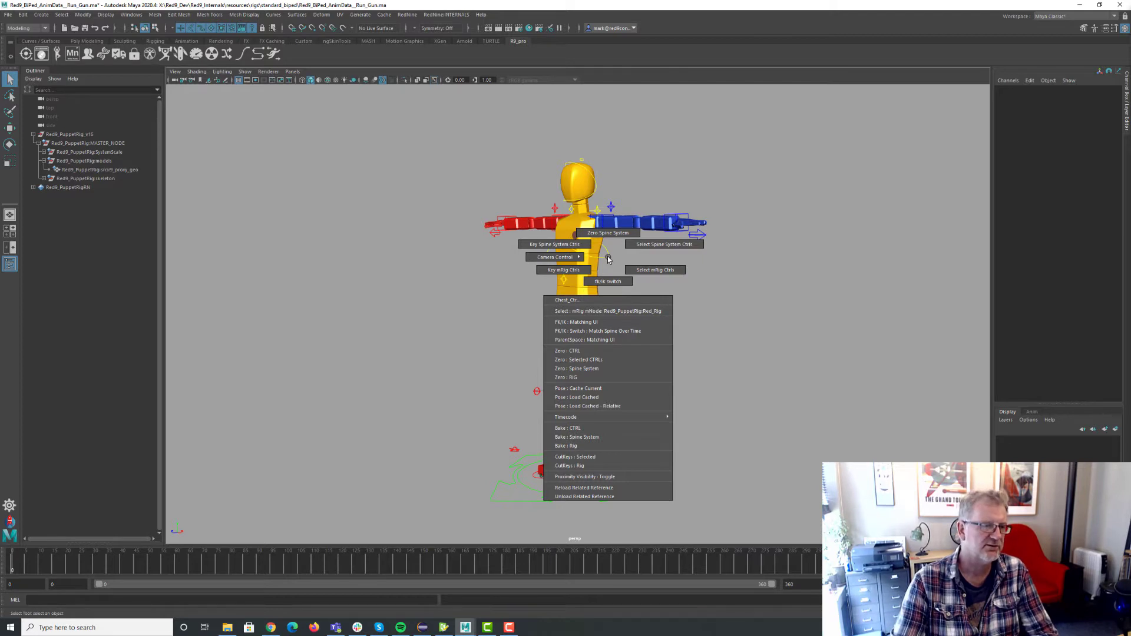
right_click(605, 256)
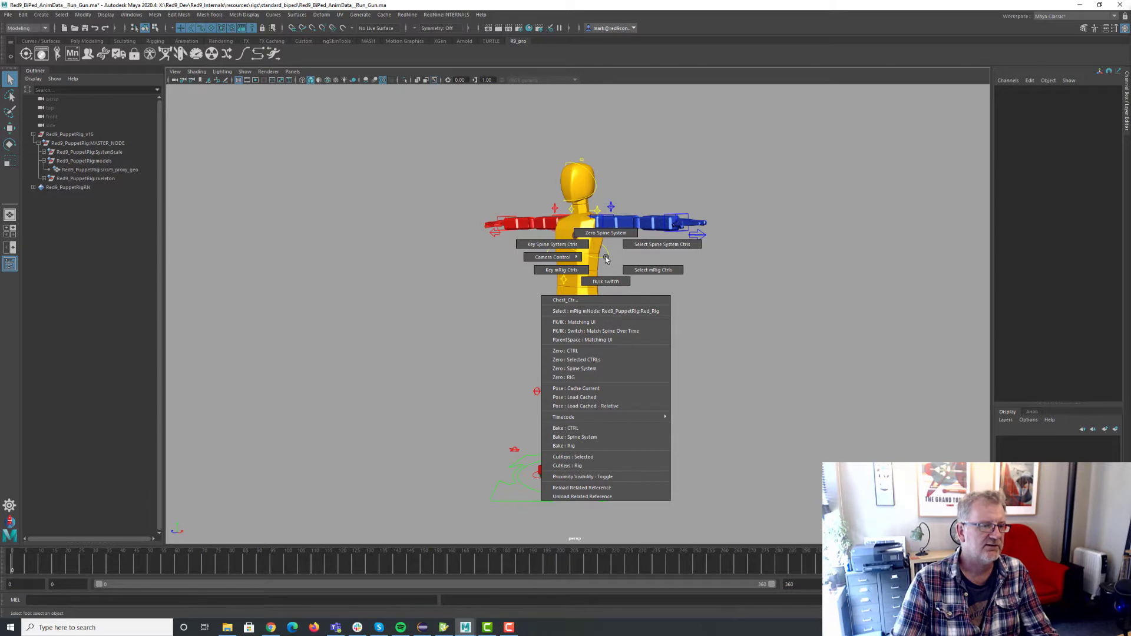
right_click_drag(605, 257, 337, 258)
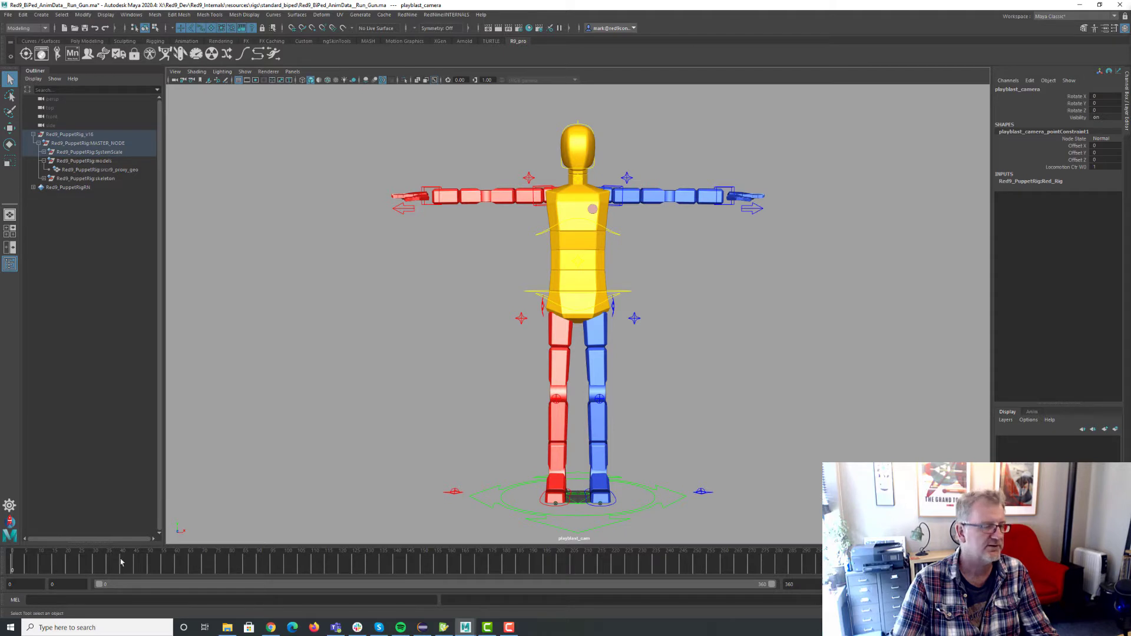
Select the rig's locomotion control and play the run animation through the preview camera
left_click(580, 510)
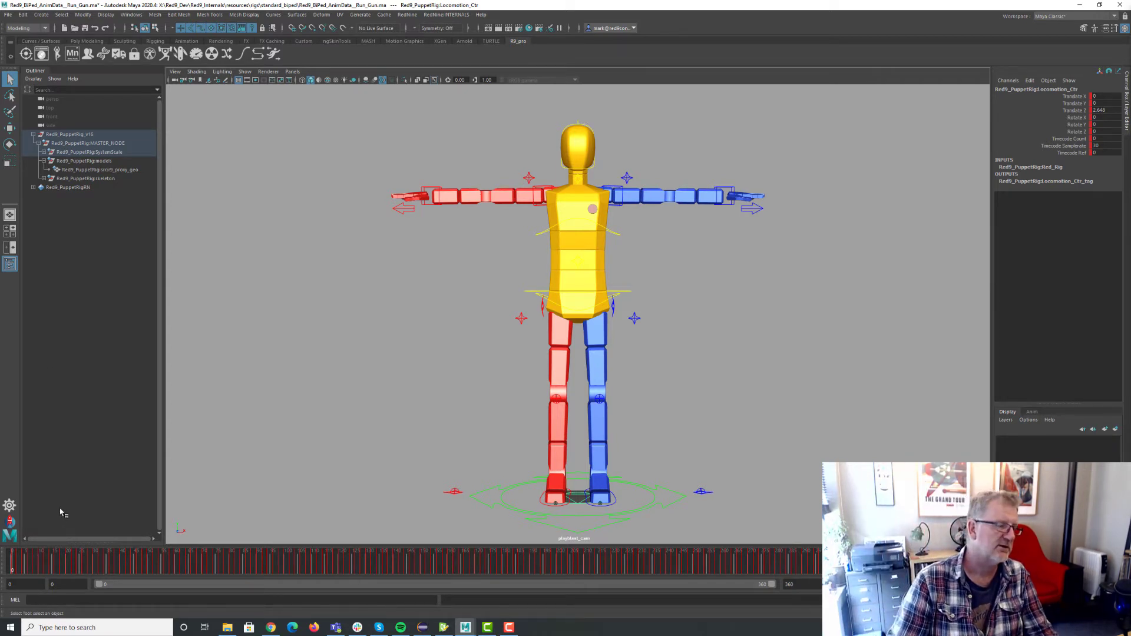
left_click_drag(18, 570, 61, 569)
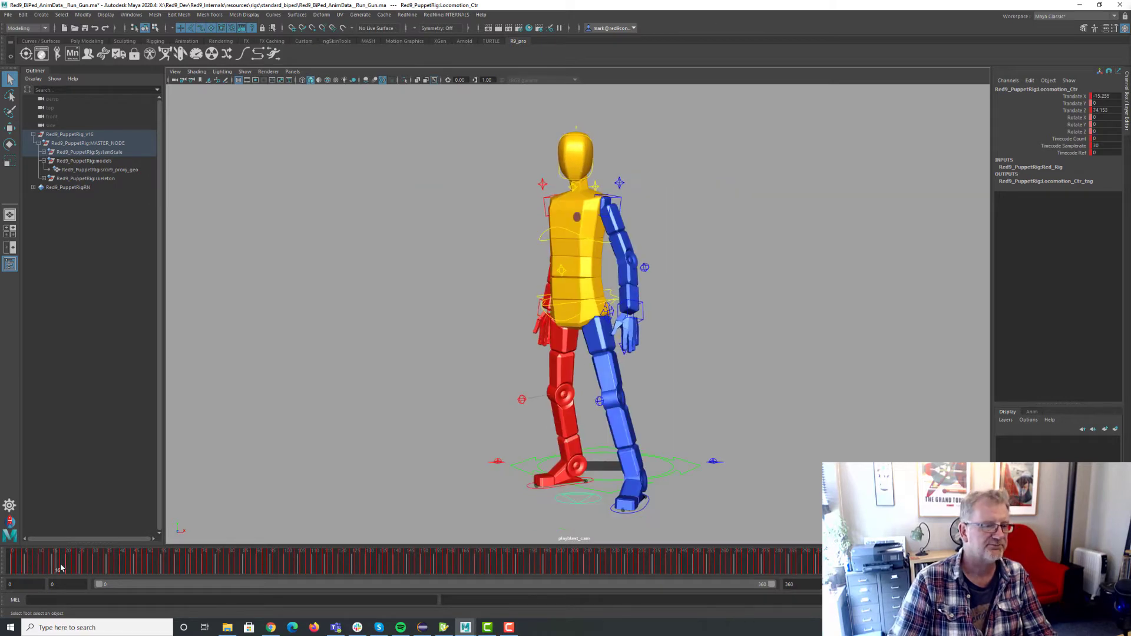
left_click(1084, 561)
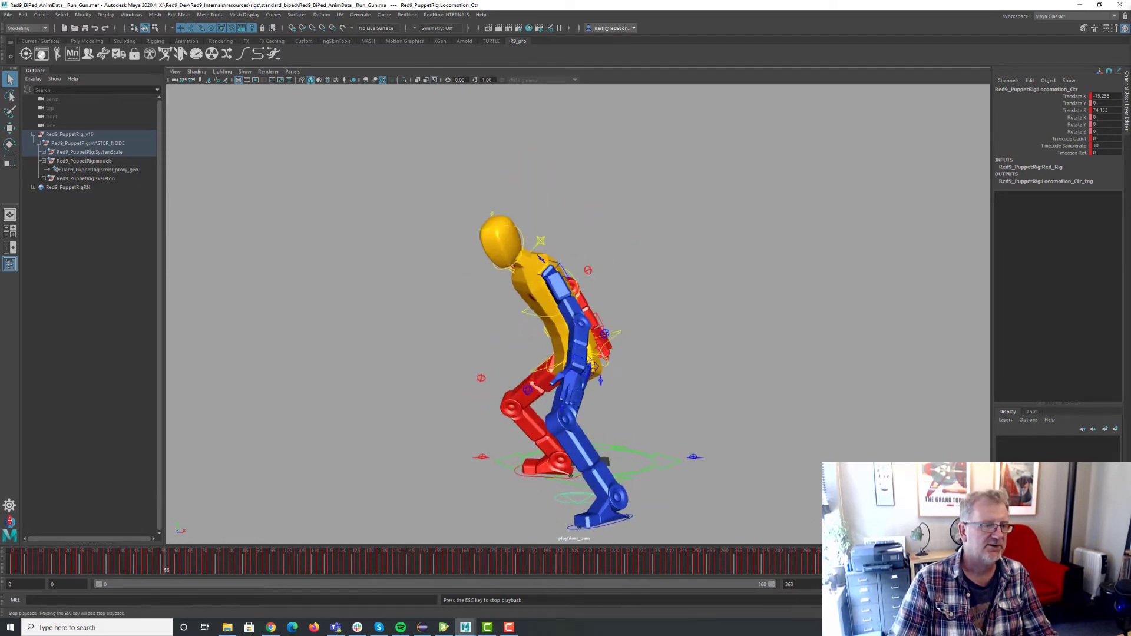
key("Escape")
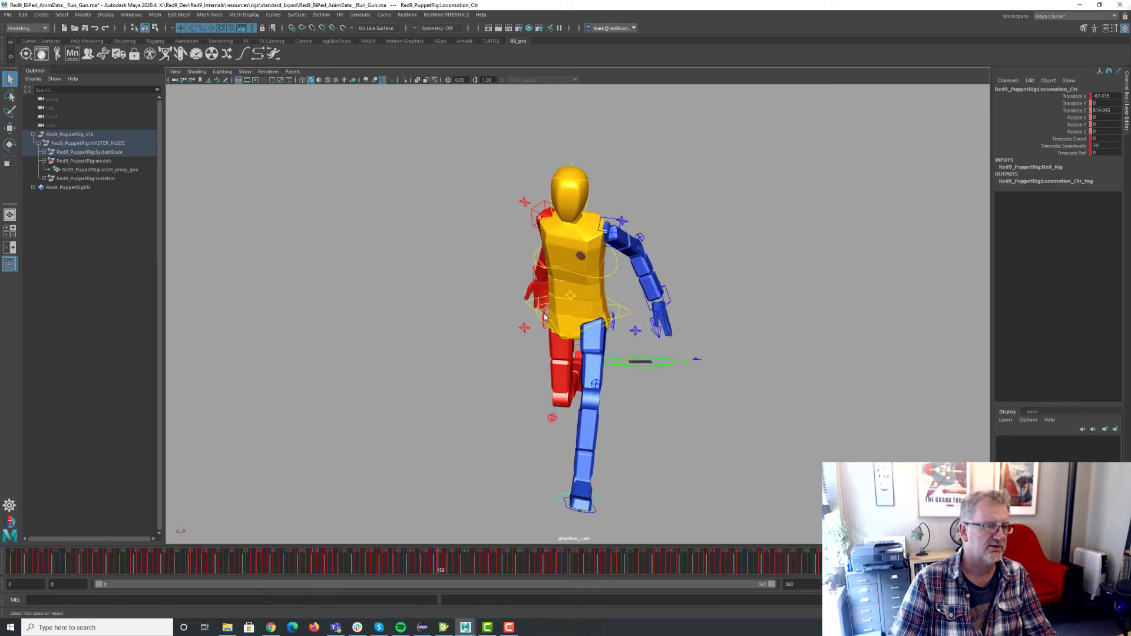
Switch the preview camera through back and top views of the puppet and finish on a side view
right_click_drag(544, 317, 321, 301)
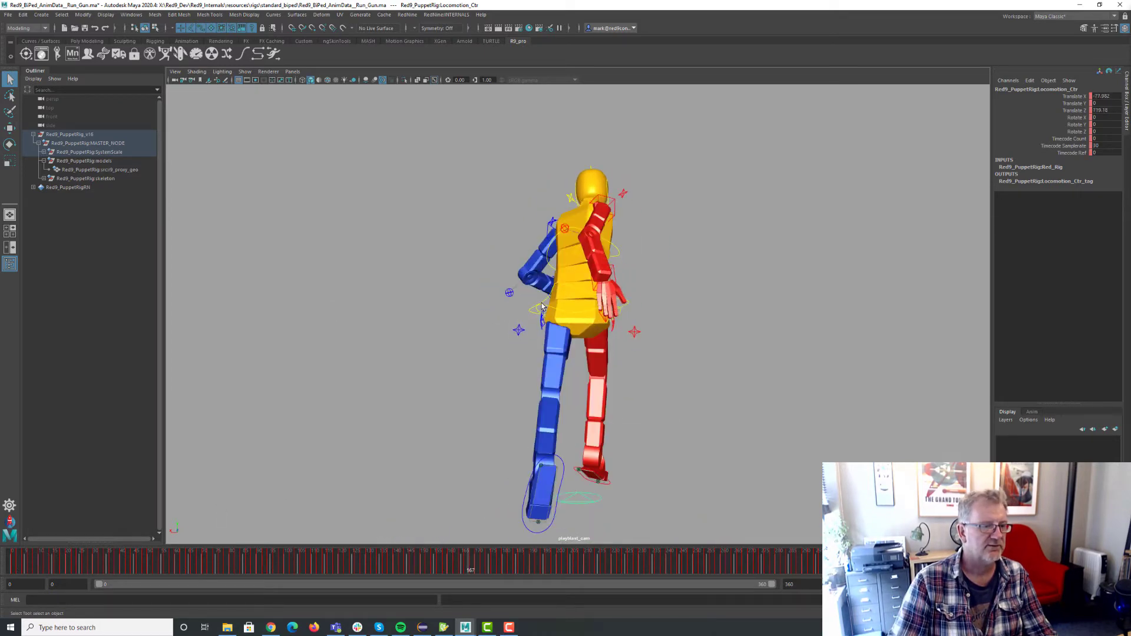
right_click_drag(541, 304, 480, 303)
right_click_drag(419, 306, 419, 282)
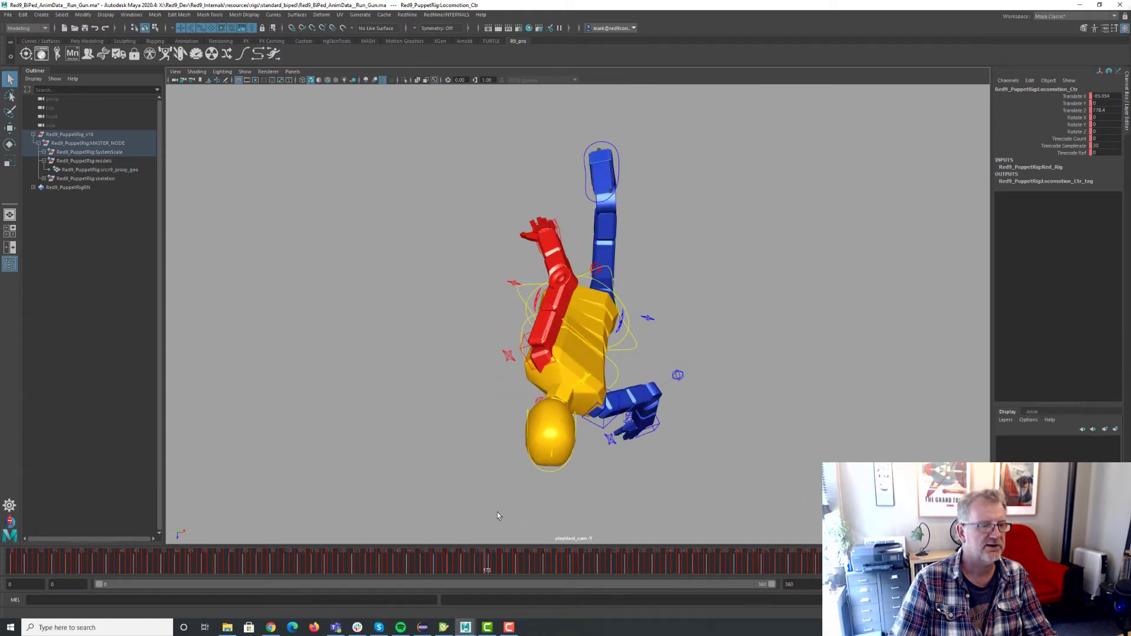
right_click_drag(632, 351, 526, 360)
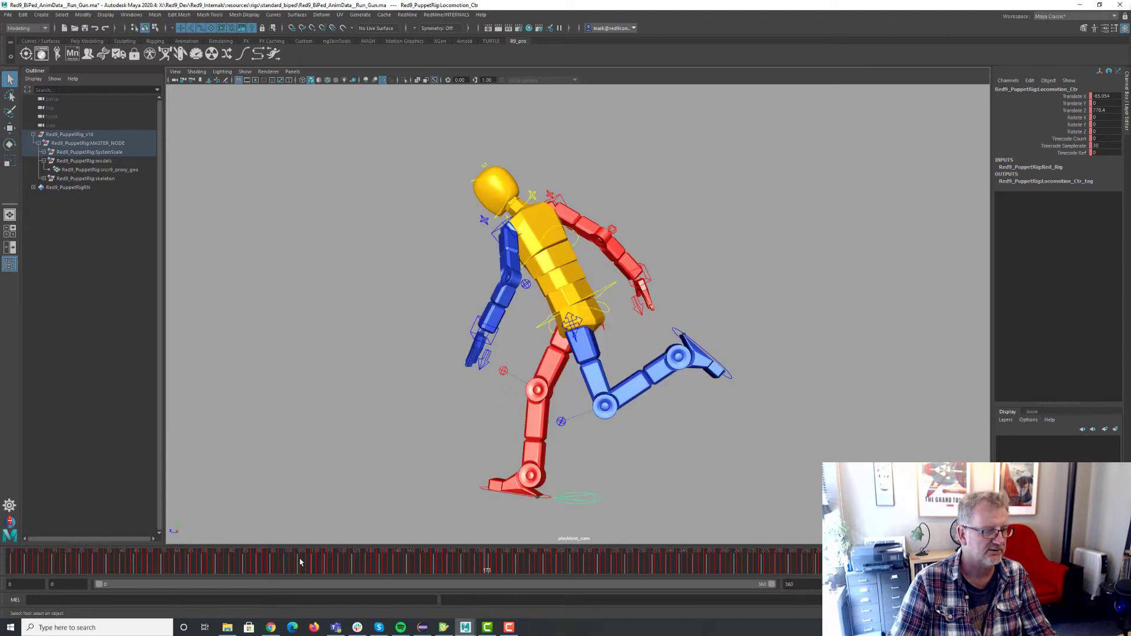
Rewind the run animation and play it through the preview camera's side view
left_click_drag(299, 561, 98, 558)
left_click(1084, 562)
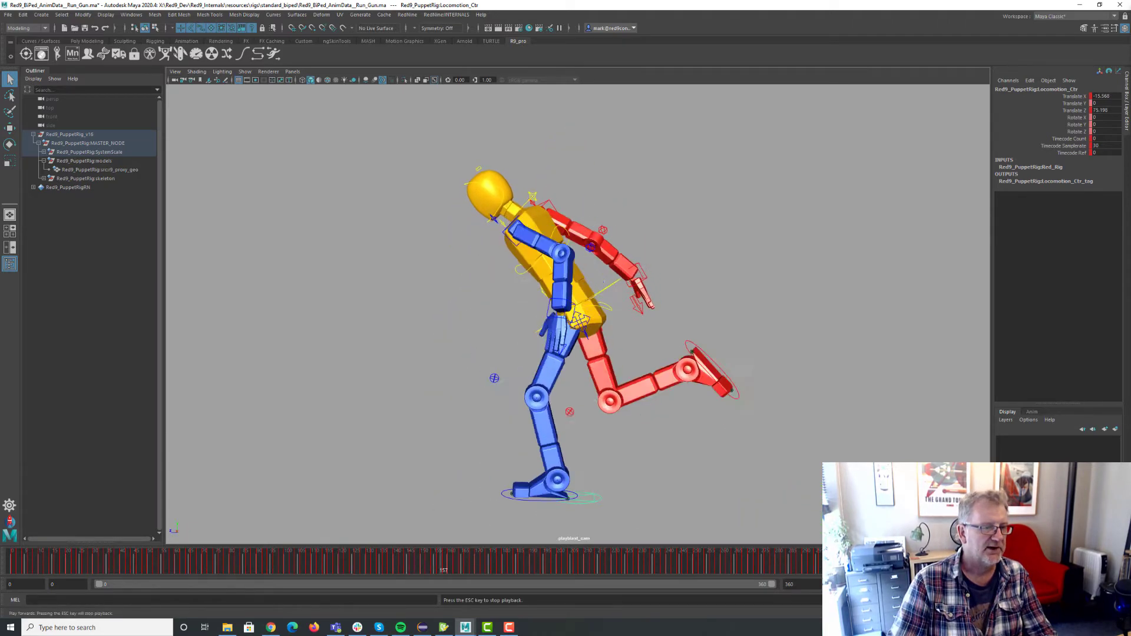
key("Escape")
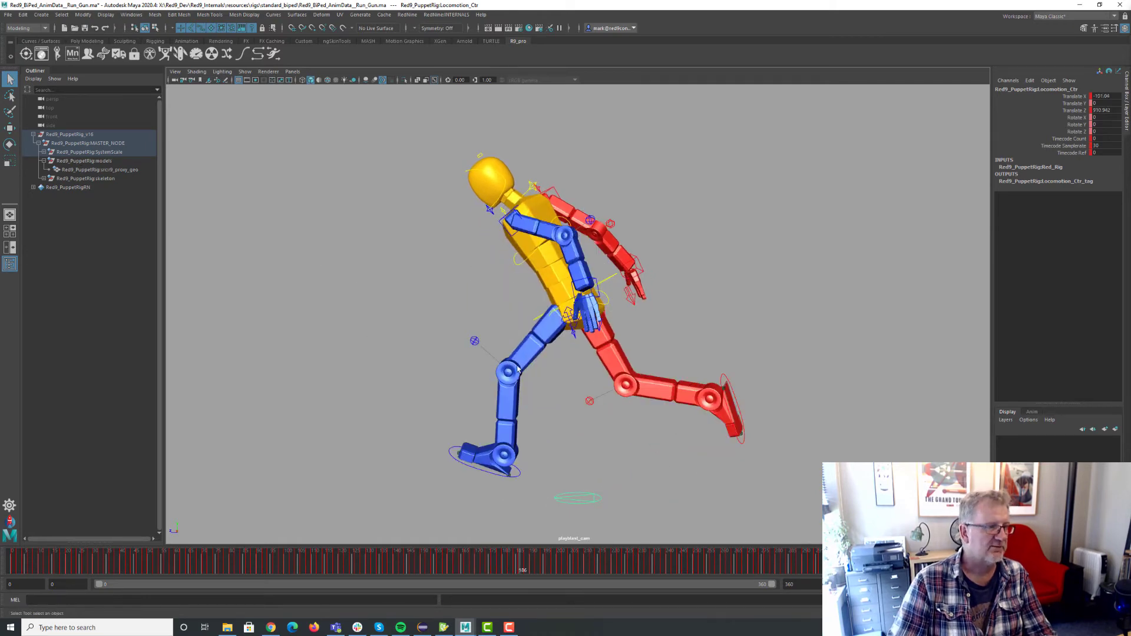
Inspect the puppet's torso close up at different frames and review the rig's Camera Control options
right_click_drag(433, 295, 412, 330, "alt")
left_click_drag(465, 567, 488, 459)
right_click_drag(610, 263, 404, 265)
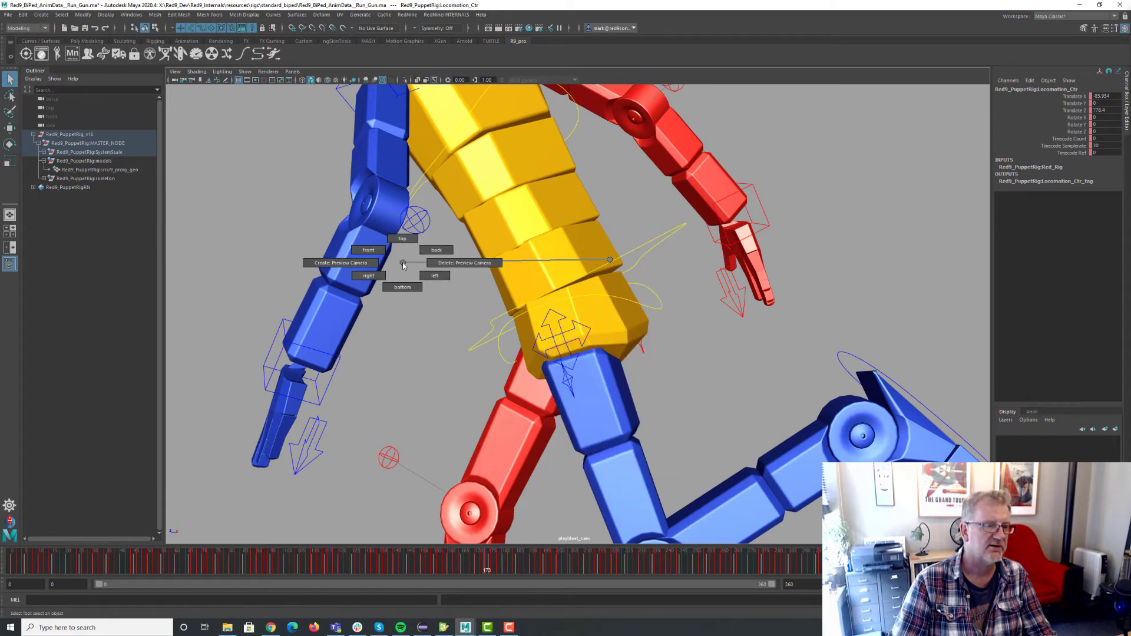
right_click_drag(404, 265, 536, 334)
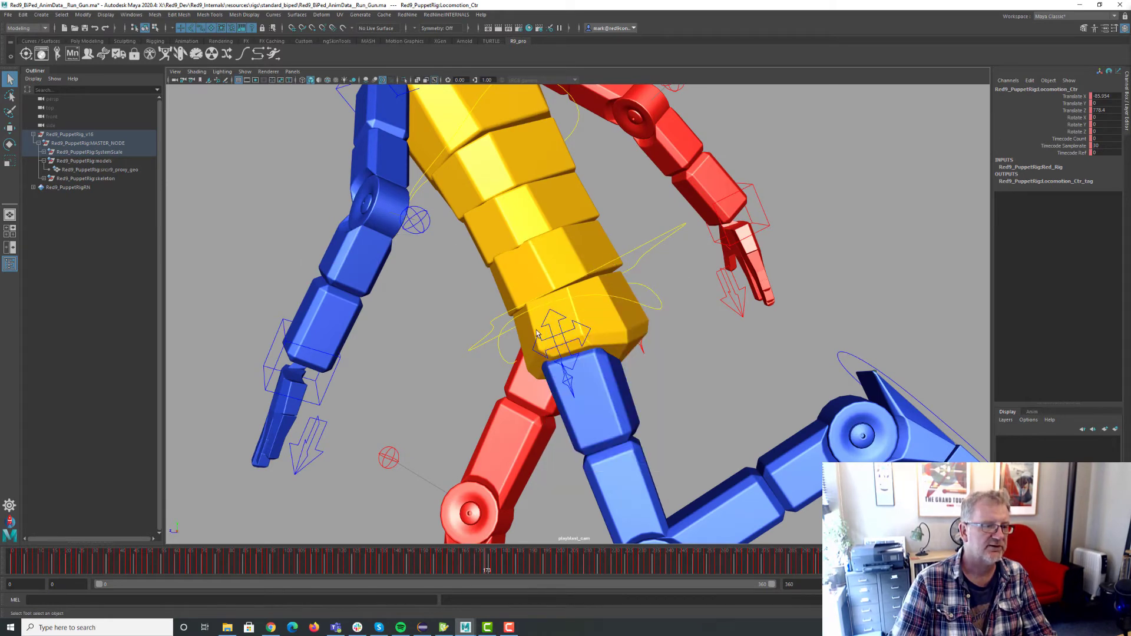
mouse_move(514, 406)
left_mouse_down("alt")
mouse_move(553, 391)
mouse_move(517, 394)
mouse_move(513, 406)
left_mouse_up("alt")
left_click_drag(475, 567, 664, 515)
Open the Red9 ProPack Export Manager and move its window over the middle of the viewport
left_click(407, 14)
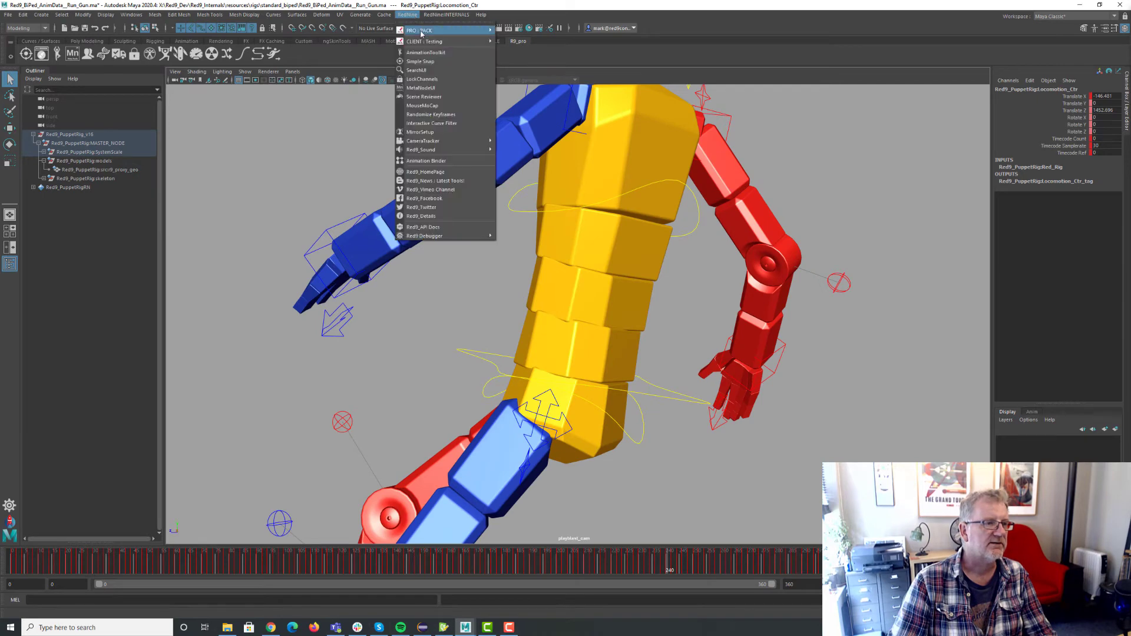
mouse_move(448, 30)
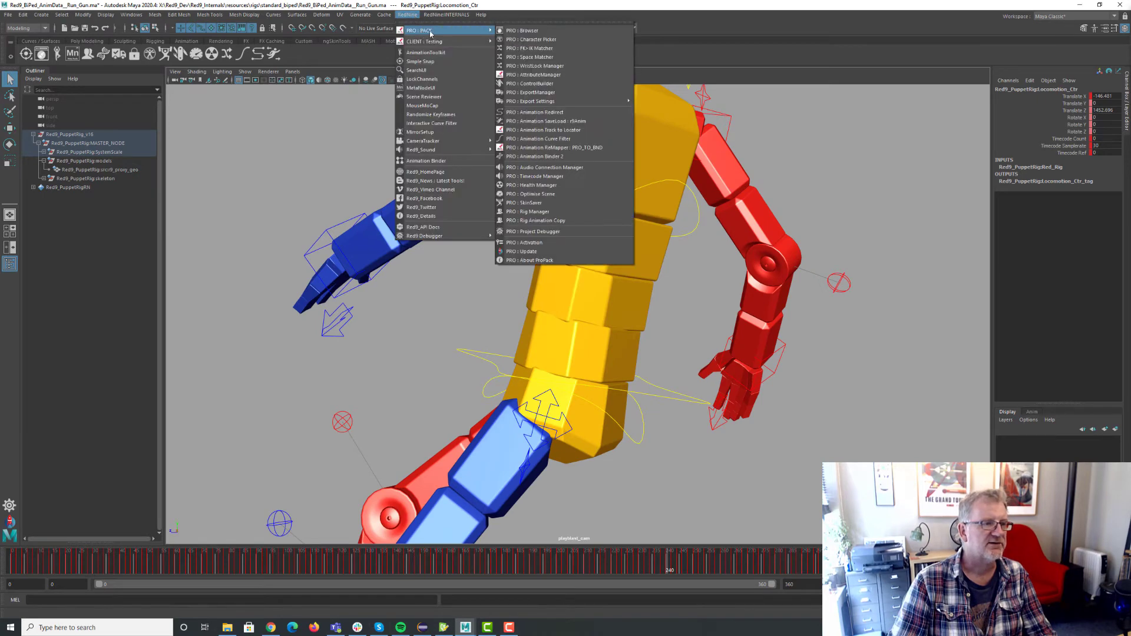
left_click(571, 94)
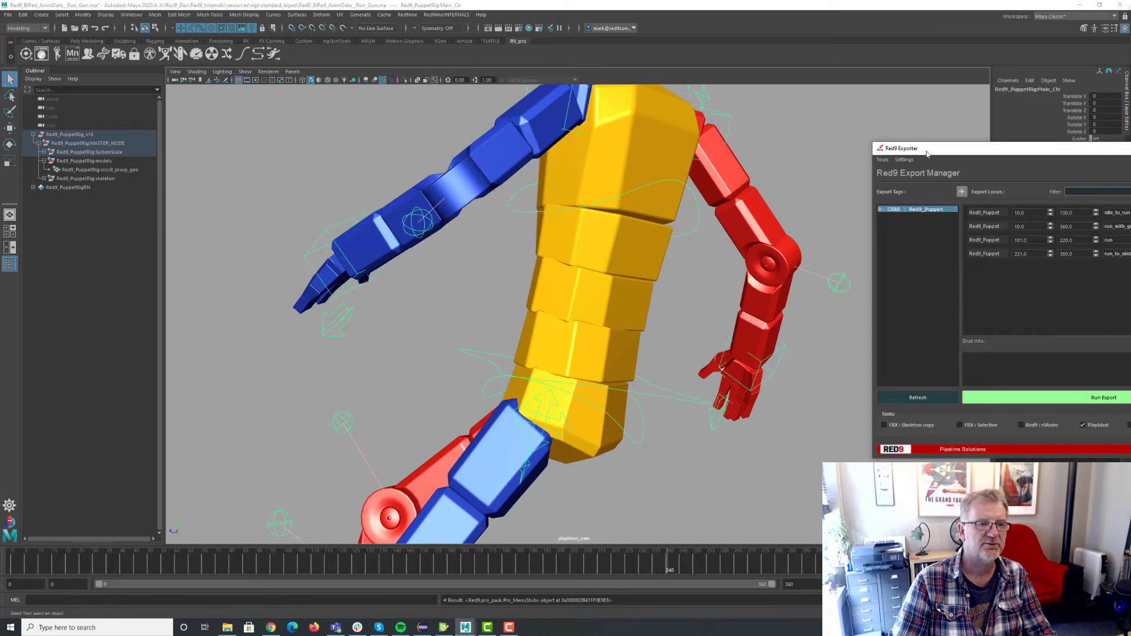
left_click_drag(926, 151, 403, 148)
Look through the puppet's export loops from idle_to_run down to run_to_skid, checking their shot info and export path
left_click(468, 209)
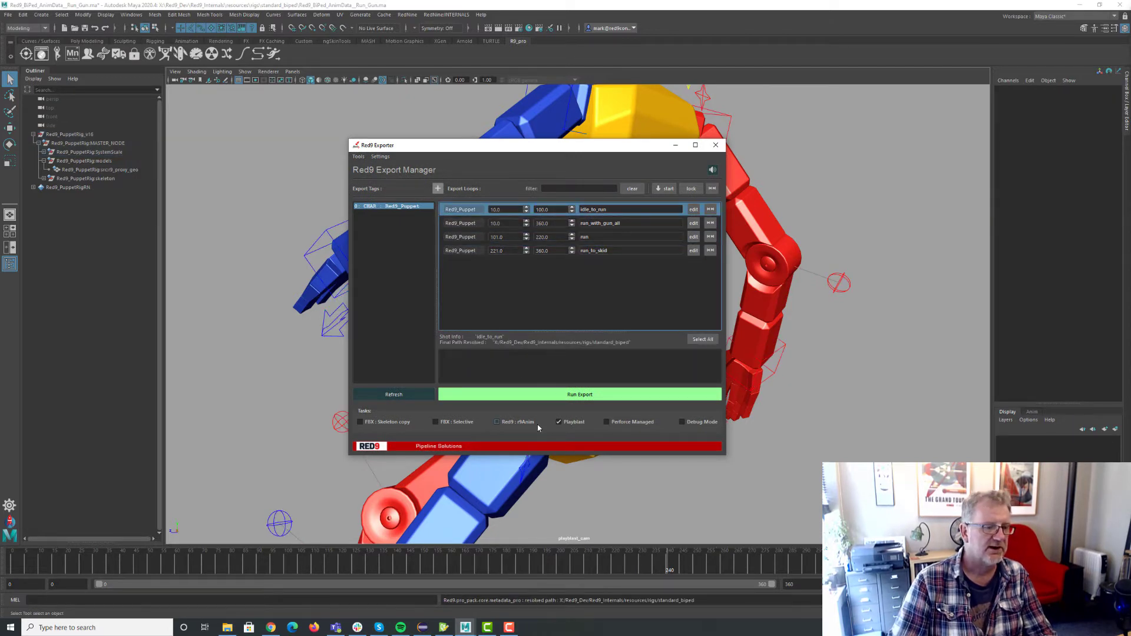
left_click(463, 224)
left_click(465, 211)
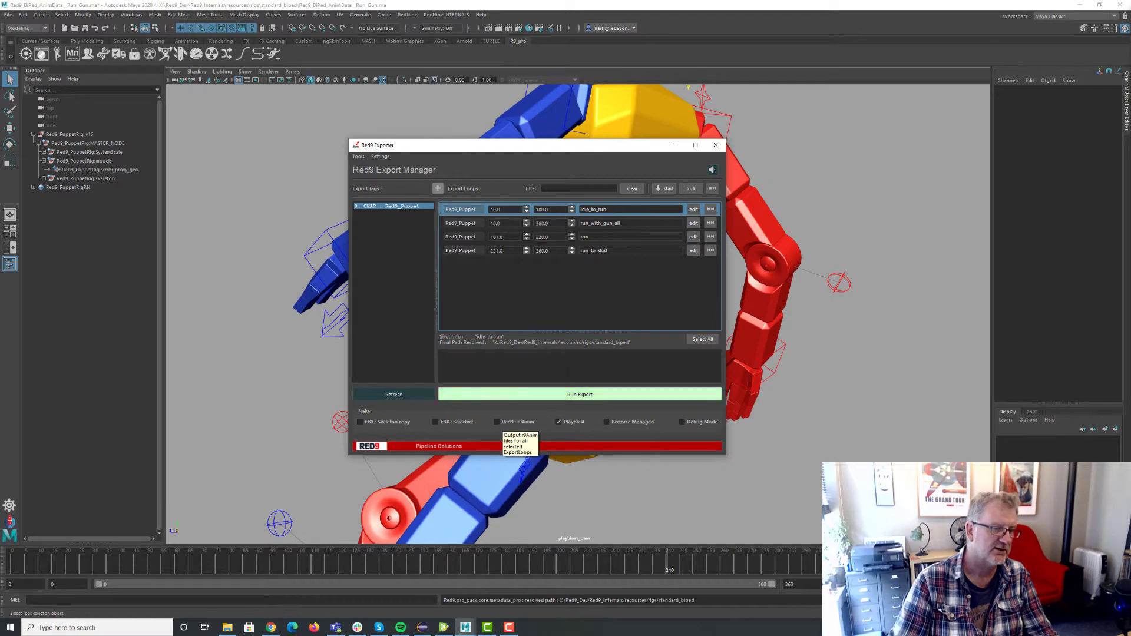
key("Down")
key("Down")
key("Down")
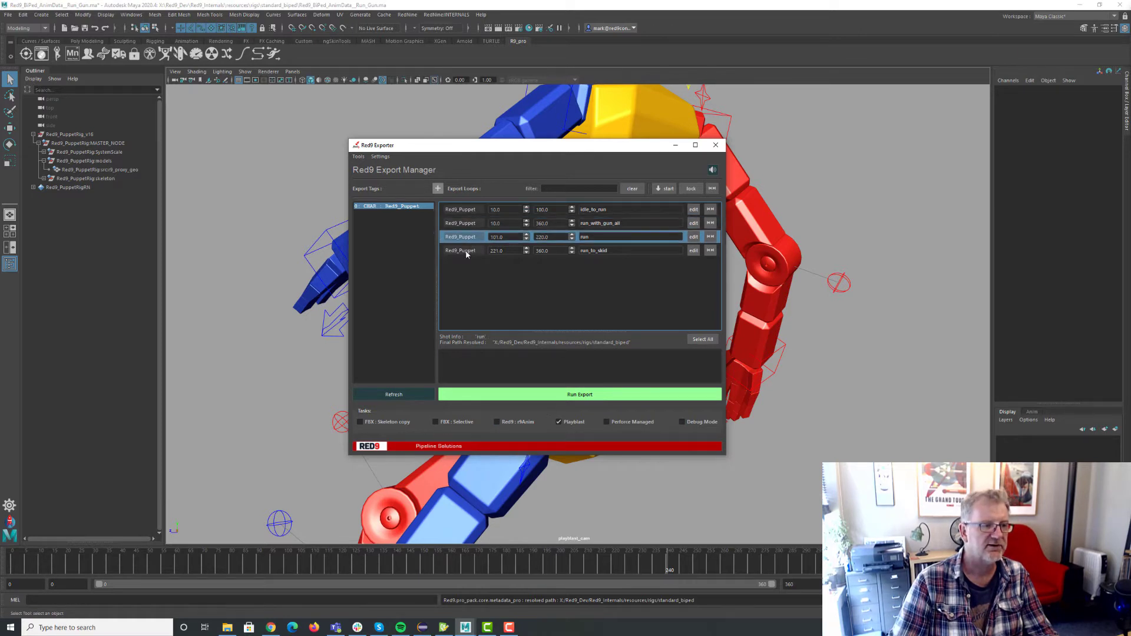
Open the exporter's playblast options and review the custom camera control modes, especially mRig Preview Camera
left_click(389, 156)
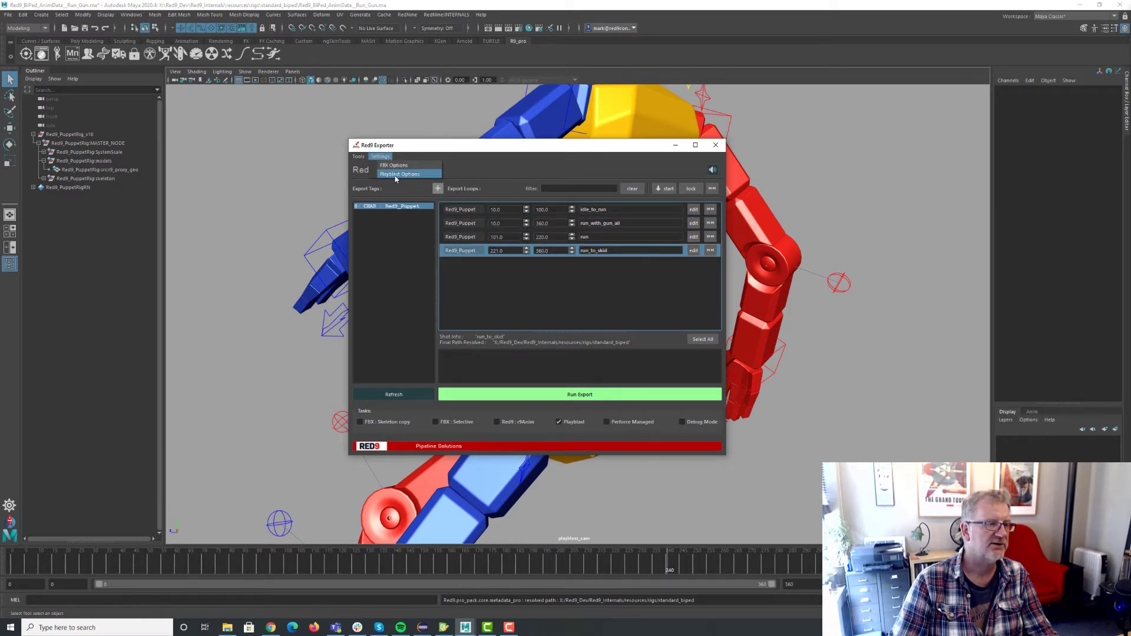
left_click(406, 175)
left_click_drag(470, 96, 484, 128)
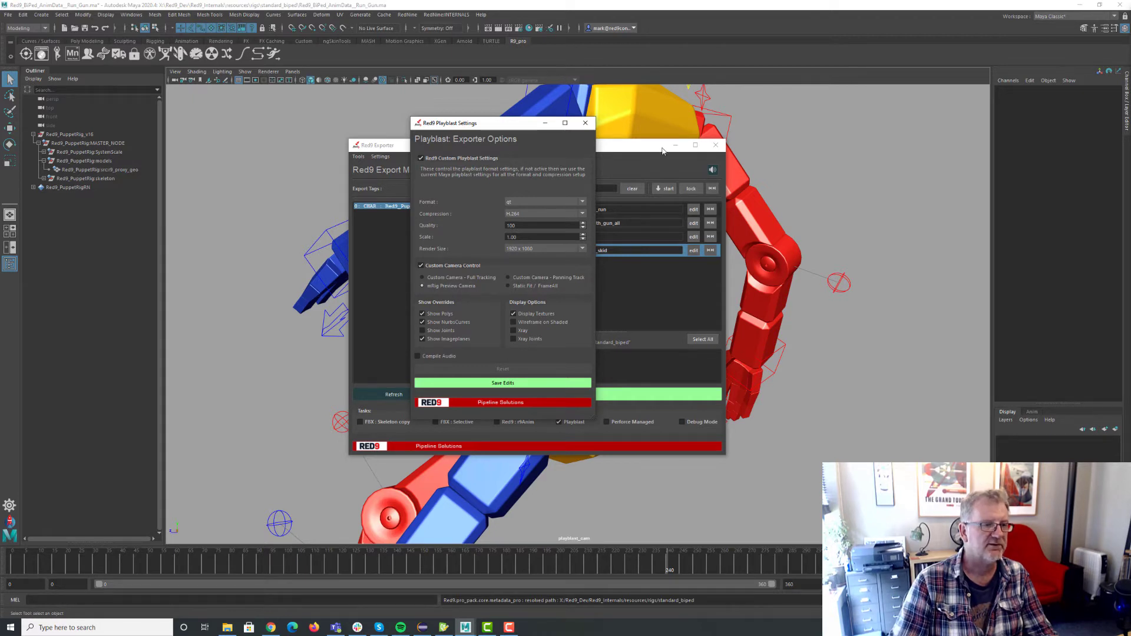
left_click(425, 288)
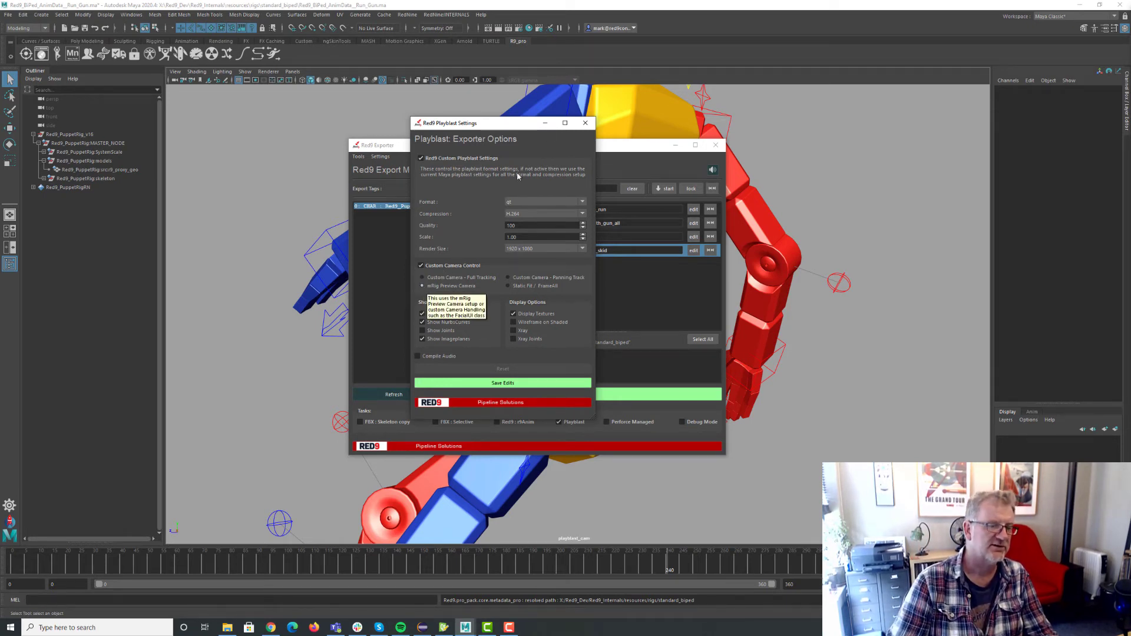
Open the Red9 Pro Asset Browser and list the ma files in the standard_biped rig folder
left_click(408, 16)
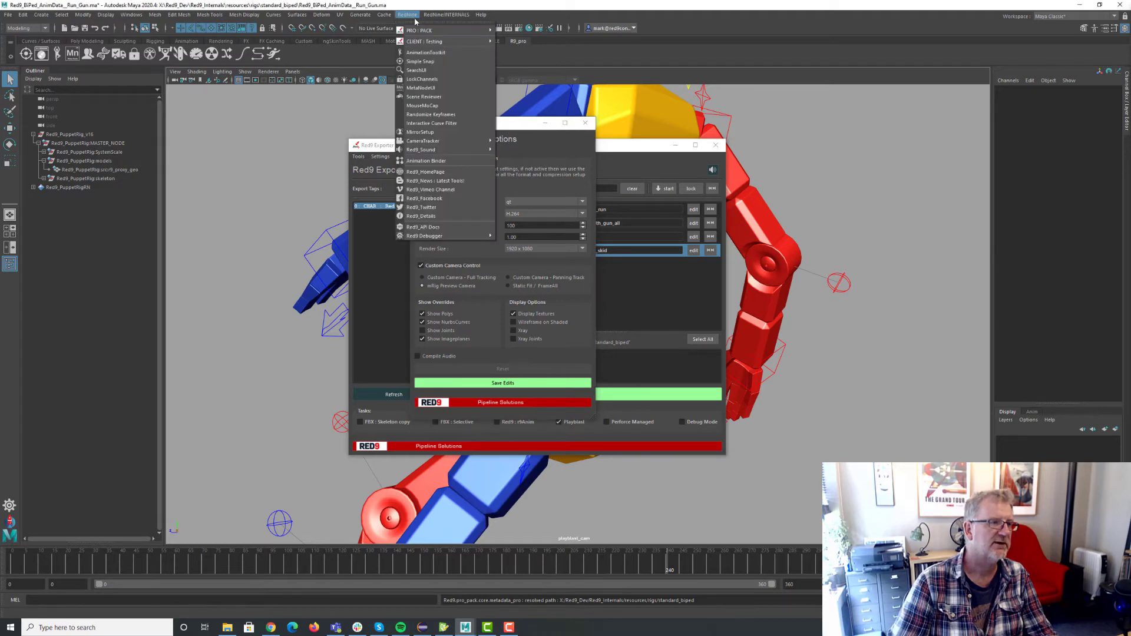
mouse_move(432, 30)
left_click(546, 31)
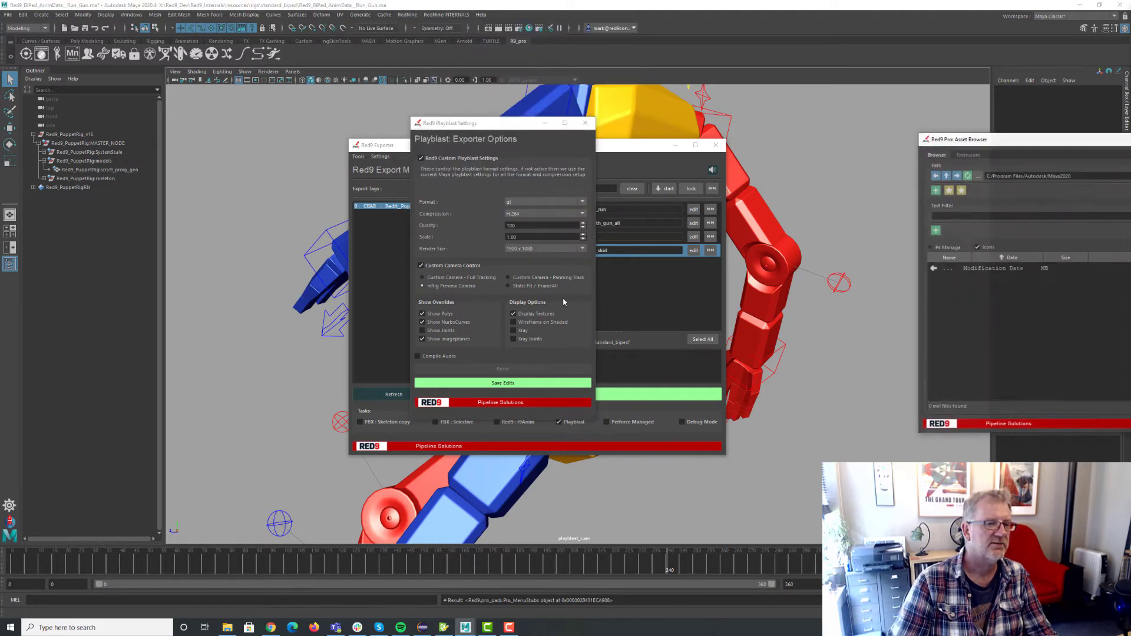
left_click_drag(990, 140, 507, 144)
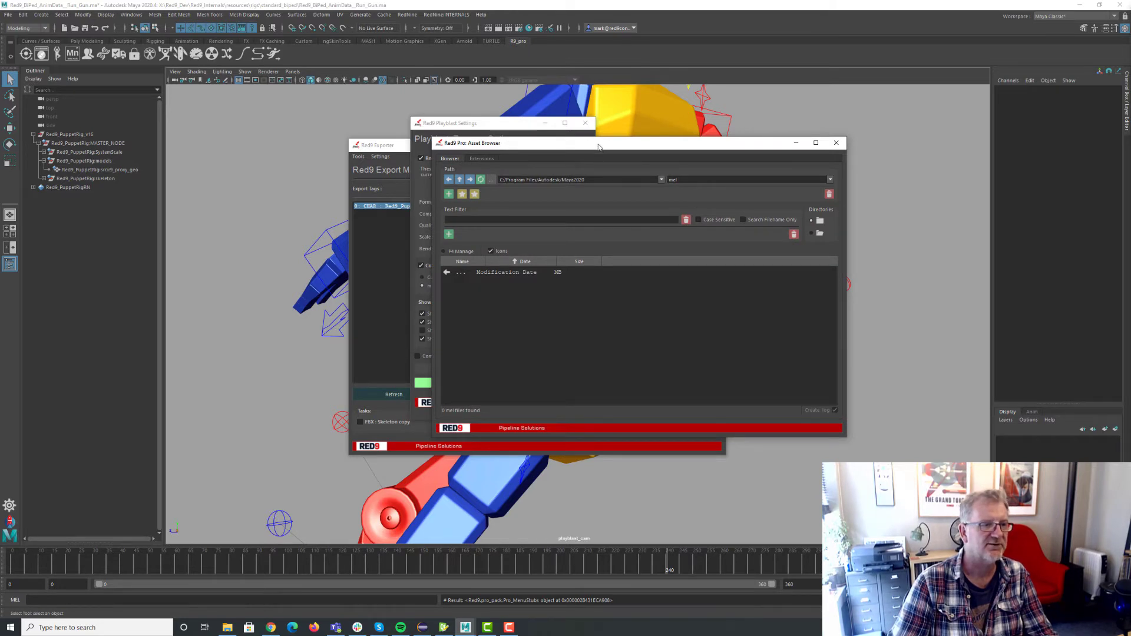
left_click_drag(606, 144, 1130, 268)
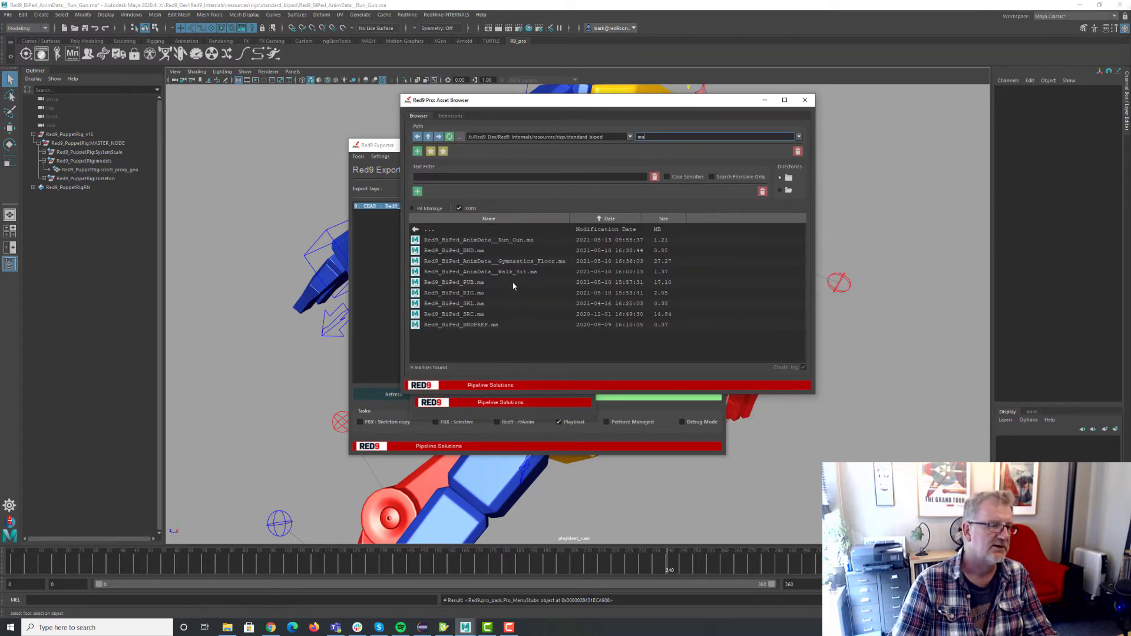
Select the BiPed PUB, RIG, SKL and SRC files, review their batch export and playblast commands, and close the Asset Browser
left_click_drag(466, 283, 478, 314)
right_click(478, 297)
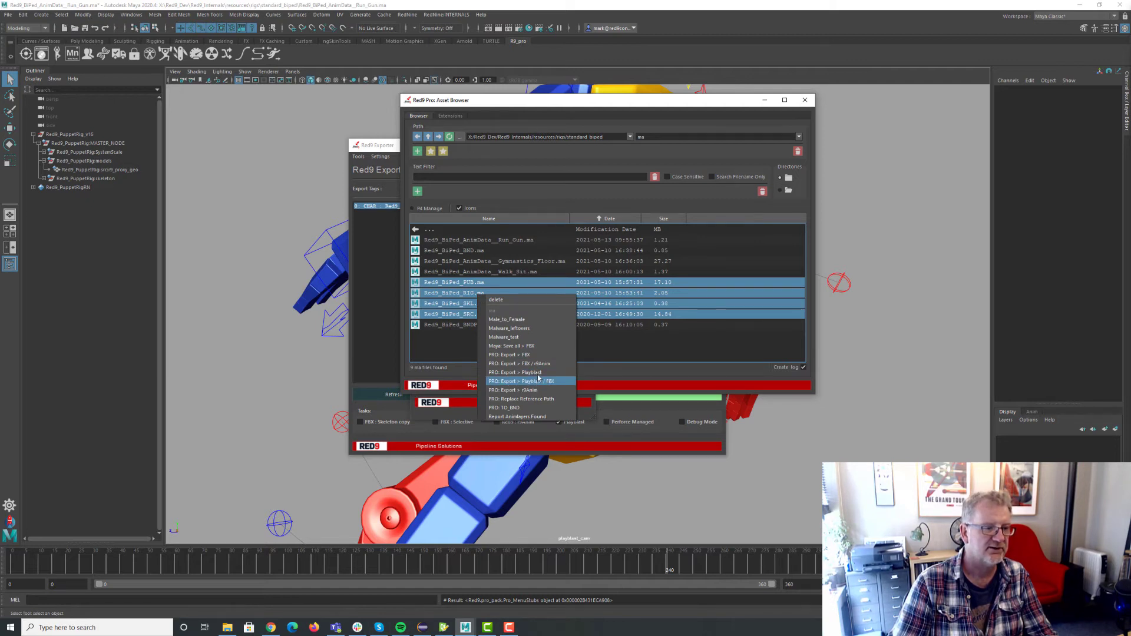
left_click(806, 102)
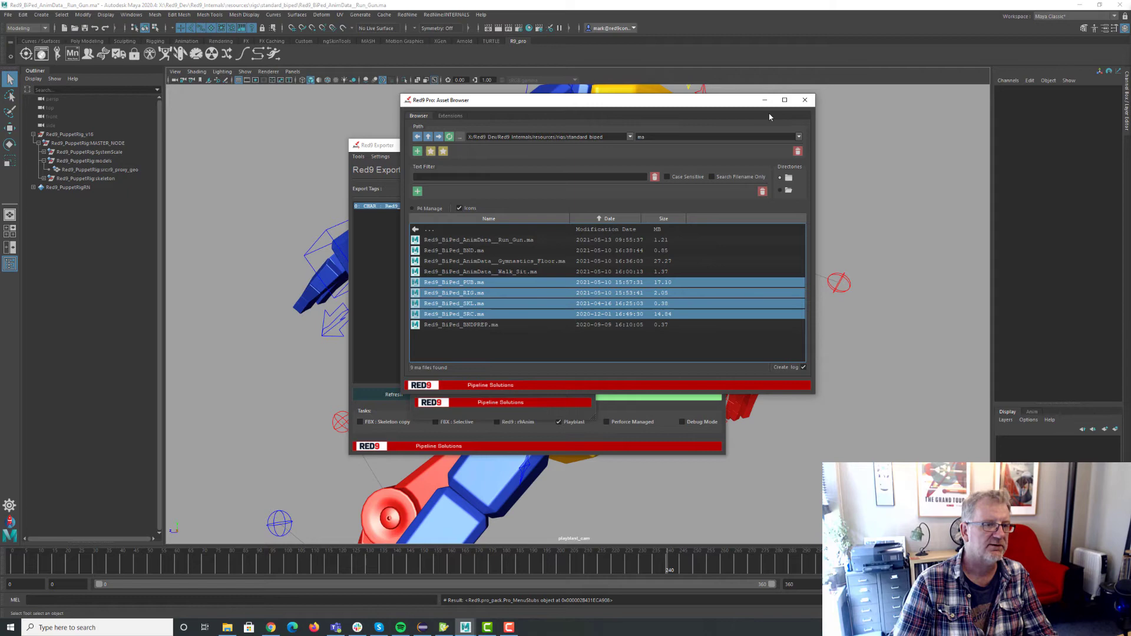
left_click(805, 100)
Switch the viewport back to the persp camera using the rig's Camera Control and go to frame 20
right_click(846, 285)
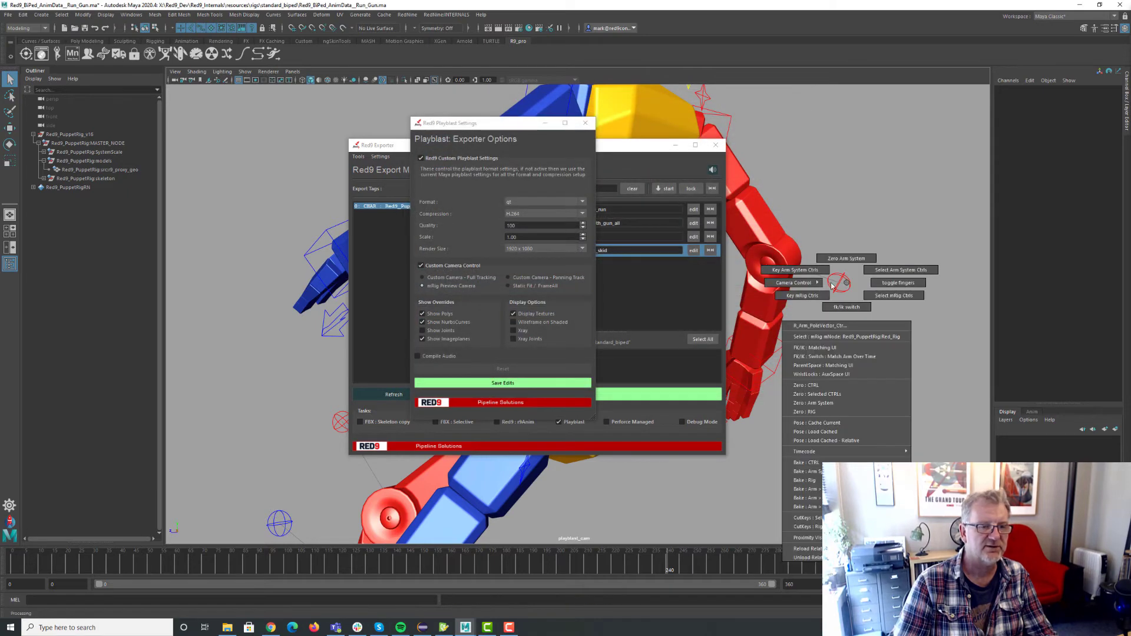
mouse_move(831, 286)
right_mouse_down()
mouse_move(793, 286)
mouse_move(844, 285)
right_mouse_up()
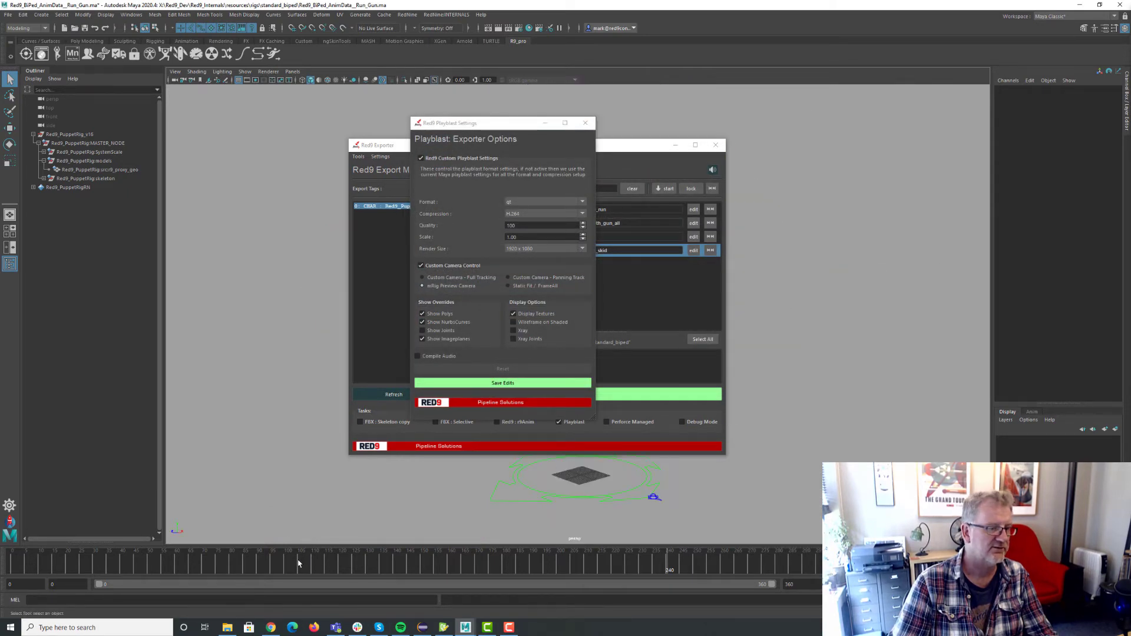
left_click(67, 550)
Close the playblast options and run the playblast export for the puppet's run loop, frames 101 to 220
left_click(585, 123)
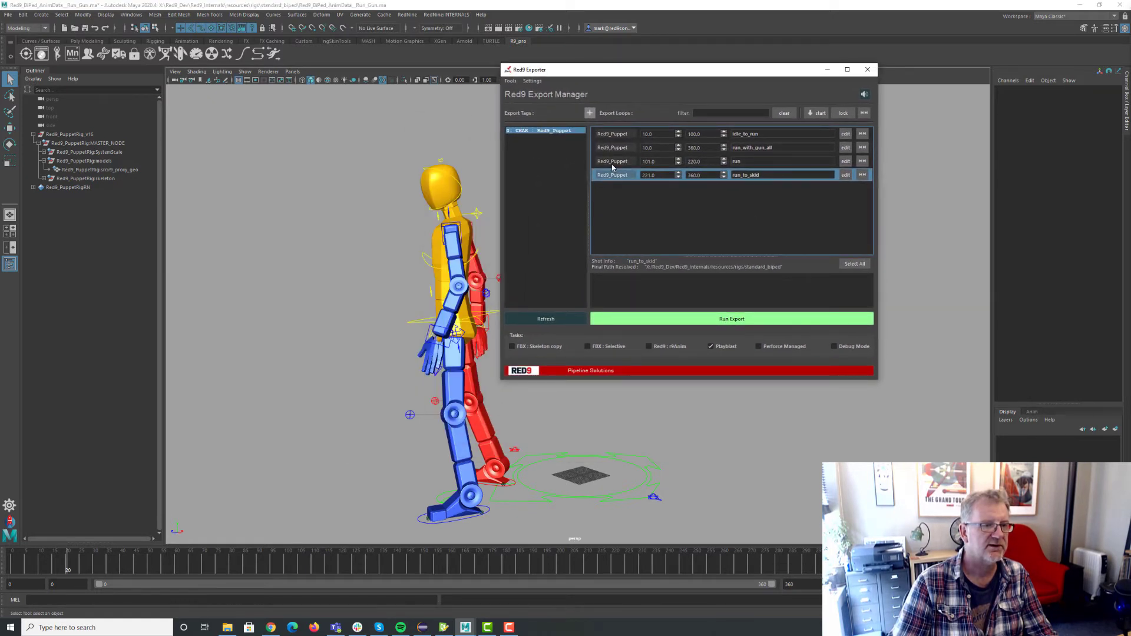
left_click(613, 164)
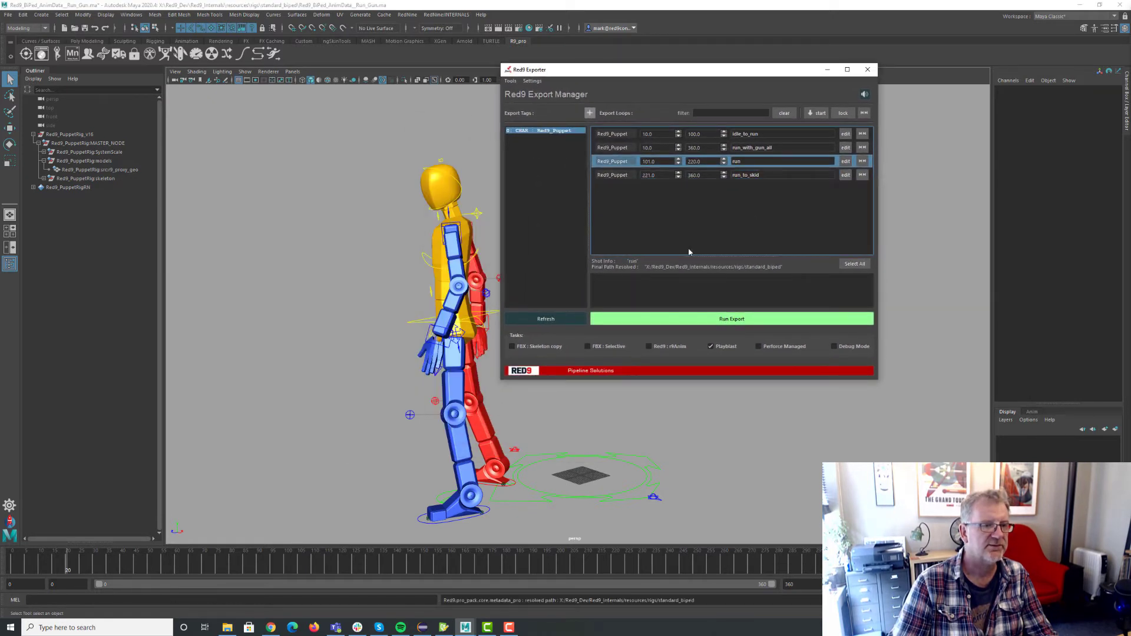
left_click(693, 321)
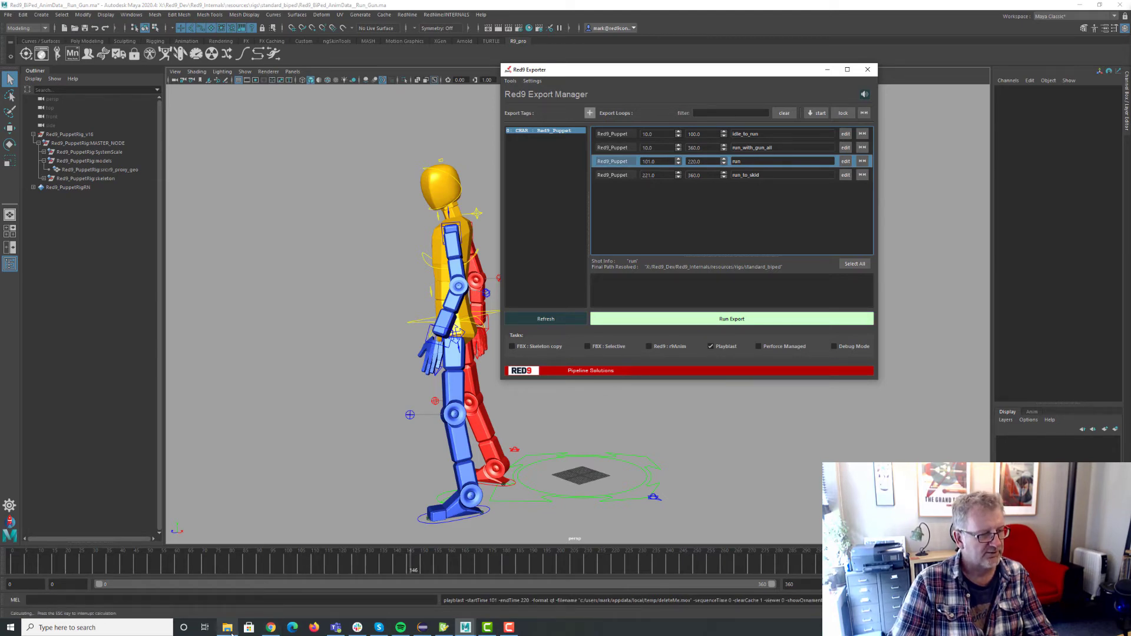
Switch to File Explorer, play the exported run.mov from the standard_biped folder in VLC, and return to Maya
left_click(230, 630)
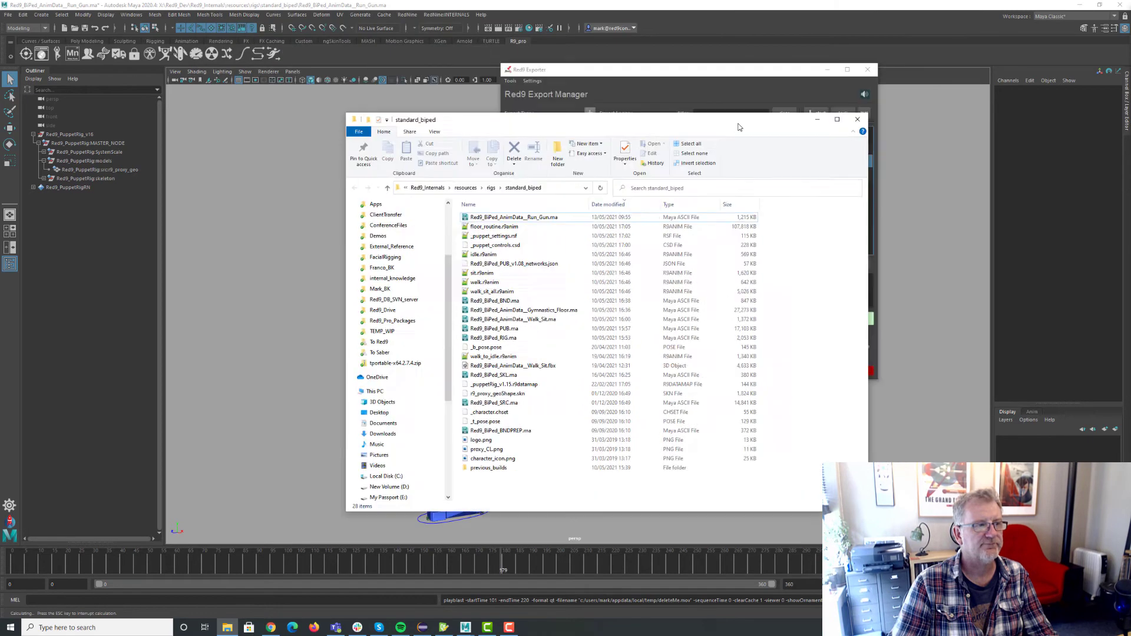
left_click(499, 228)
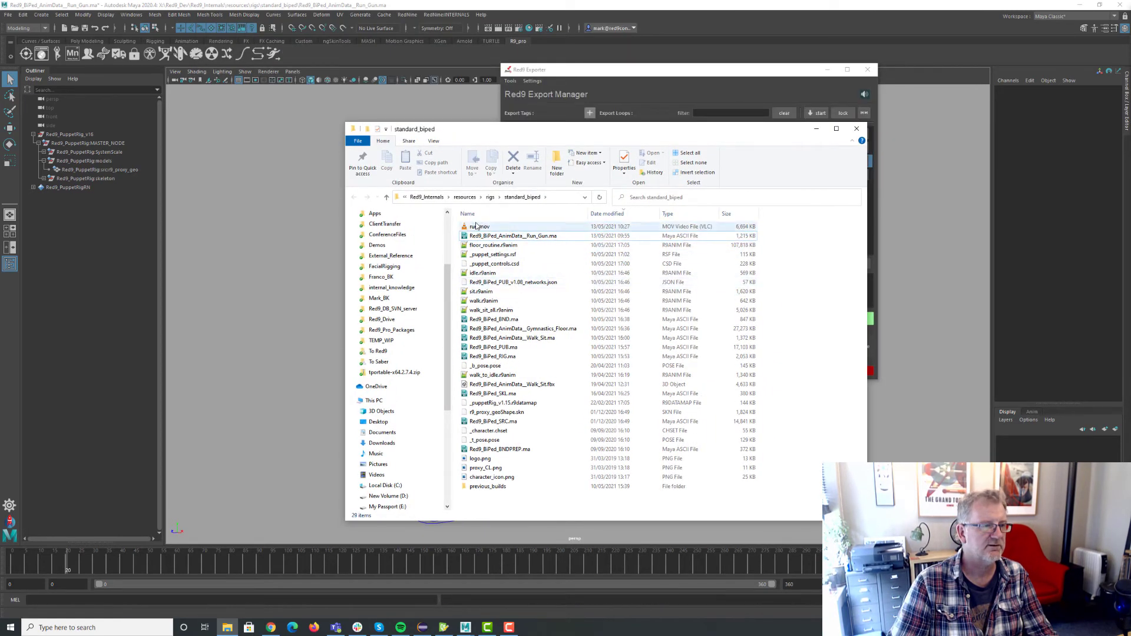
double_click(478, 228)
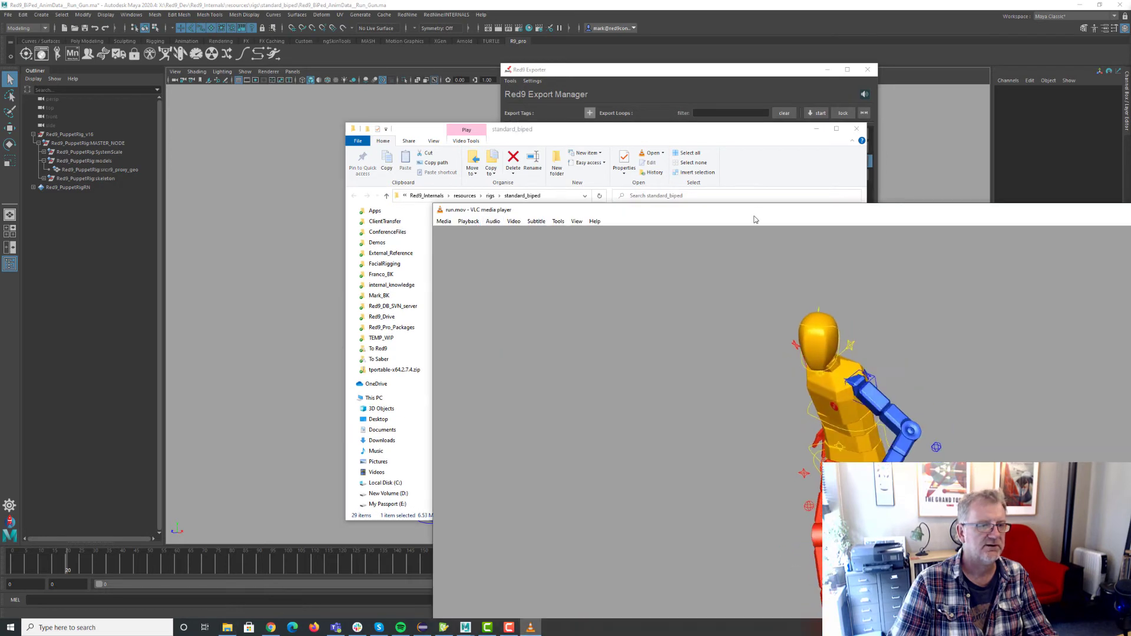
left_click_drag(541, 104, 535, 80)
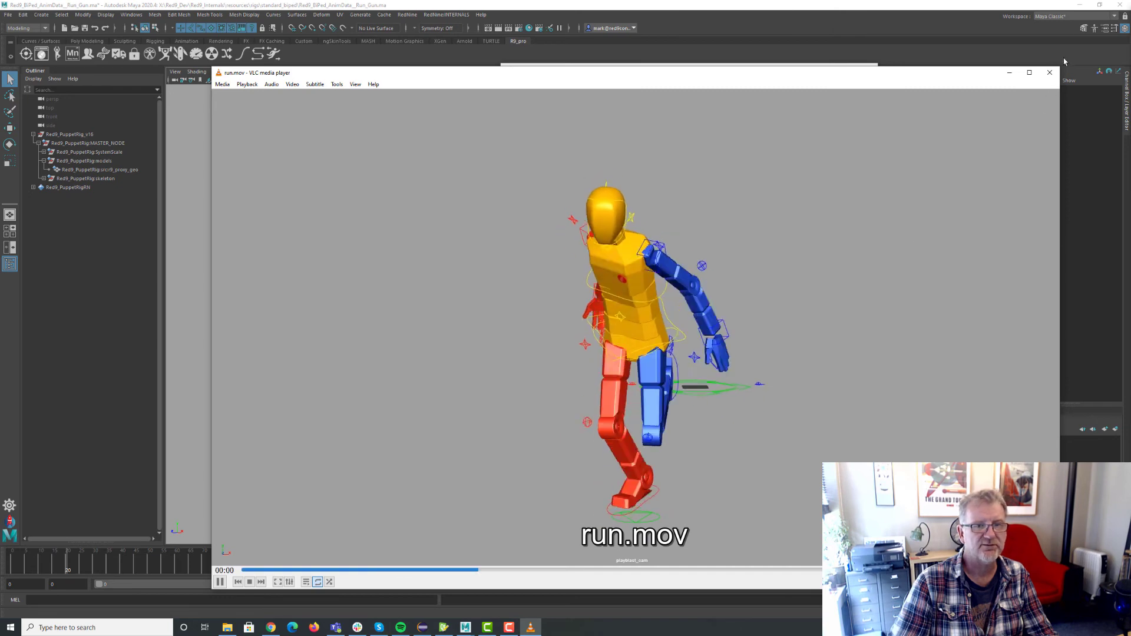
left_click(1054, 74)
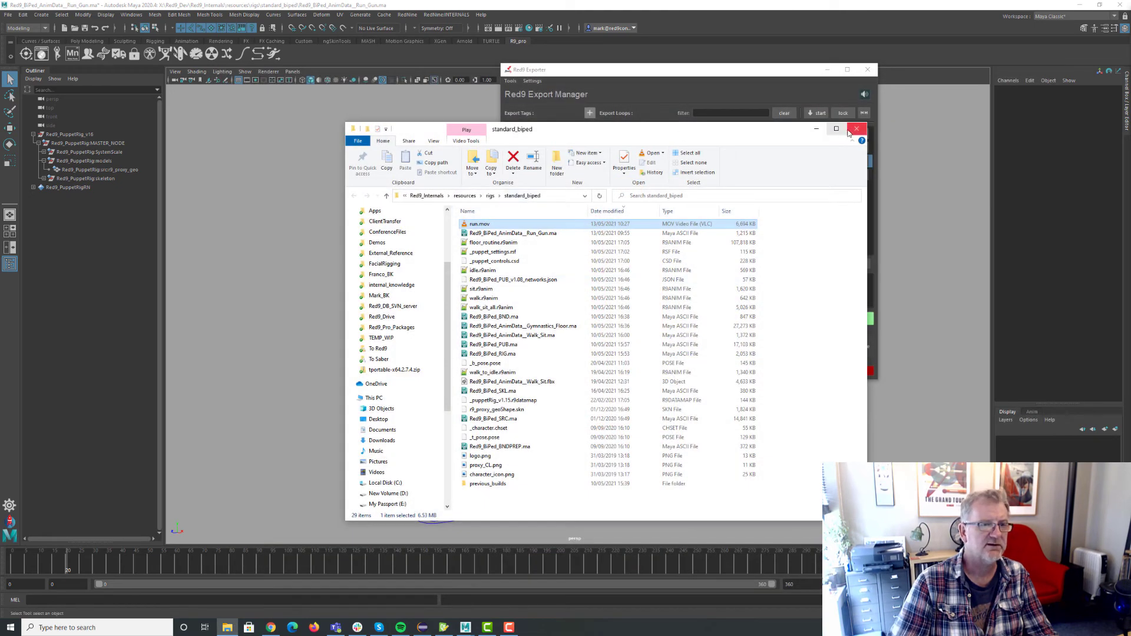
left_click(816, 131)
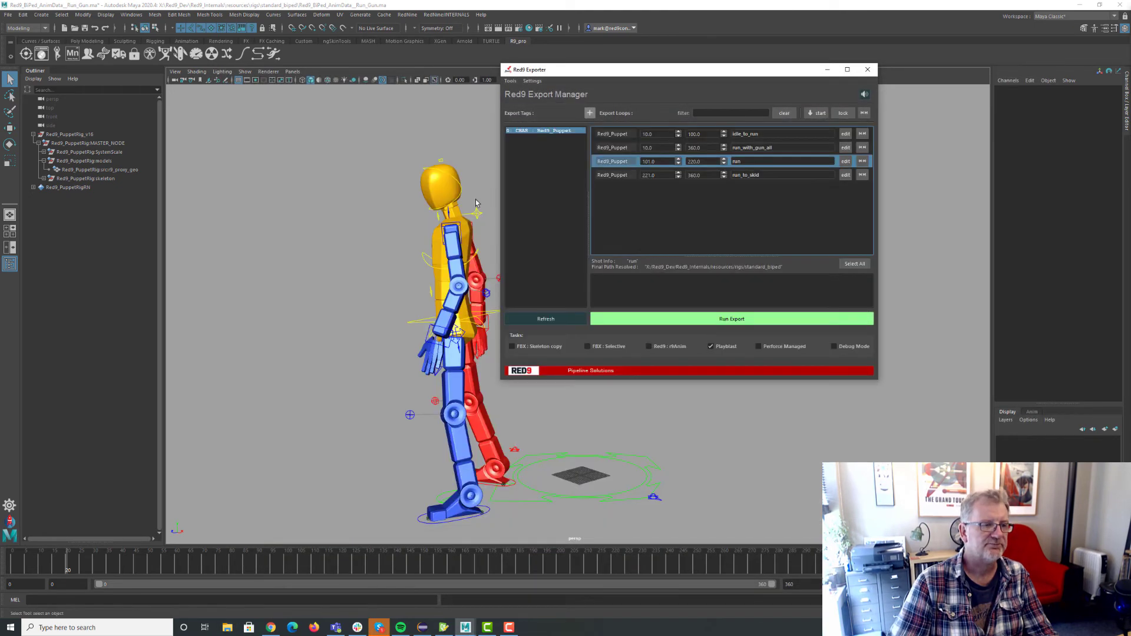
Close the Export Manager and open the Red9 facial demo rig scene, ignoring the failed scene health test
left_click(867, 70)
left_click(445, 15)
mouse_move(471, 174)
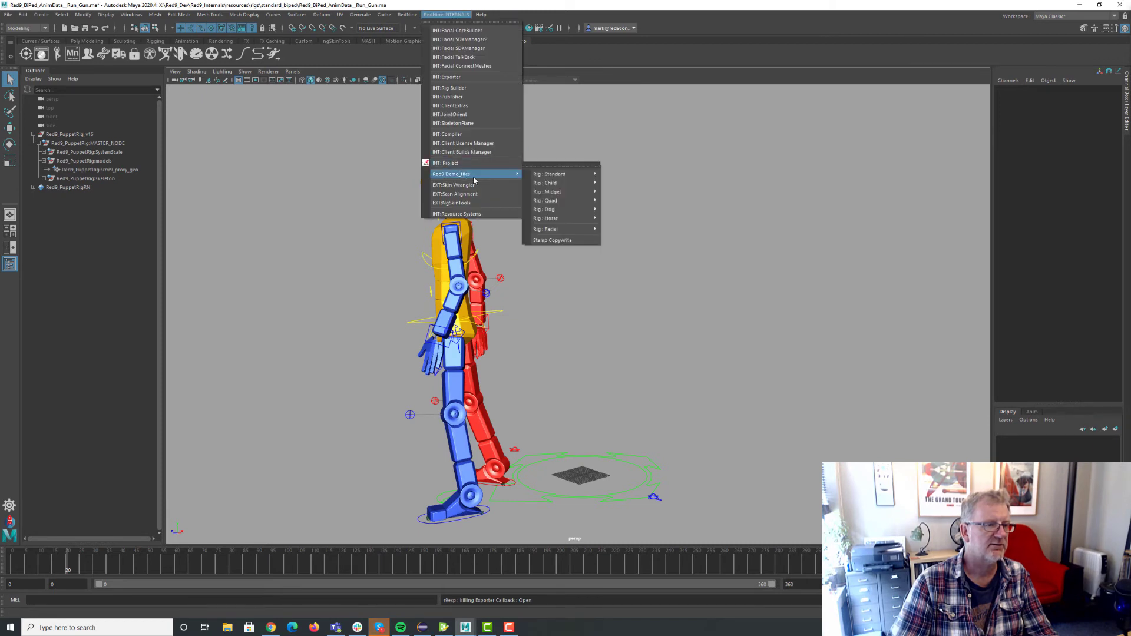
mouse_move(560, 218)
left_click(633, 228)
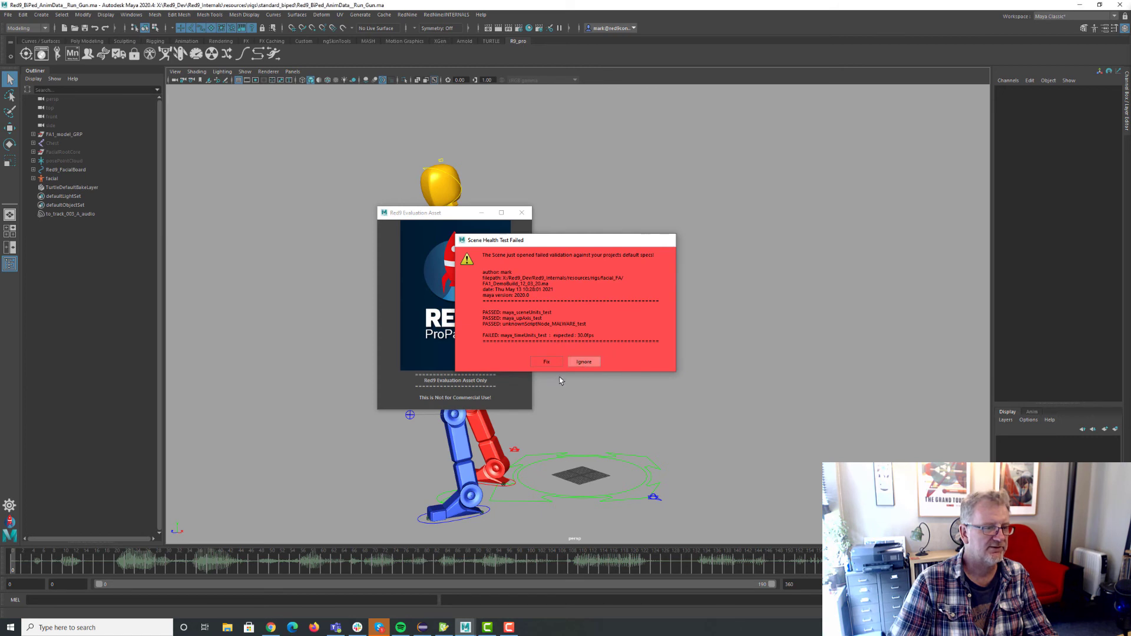
left_click(583, 362)
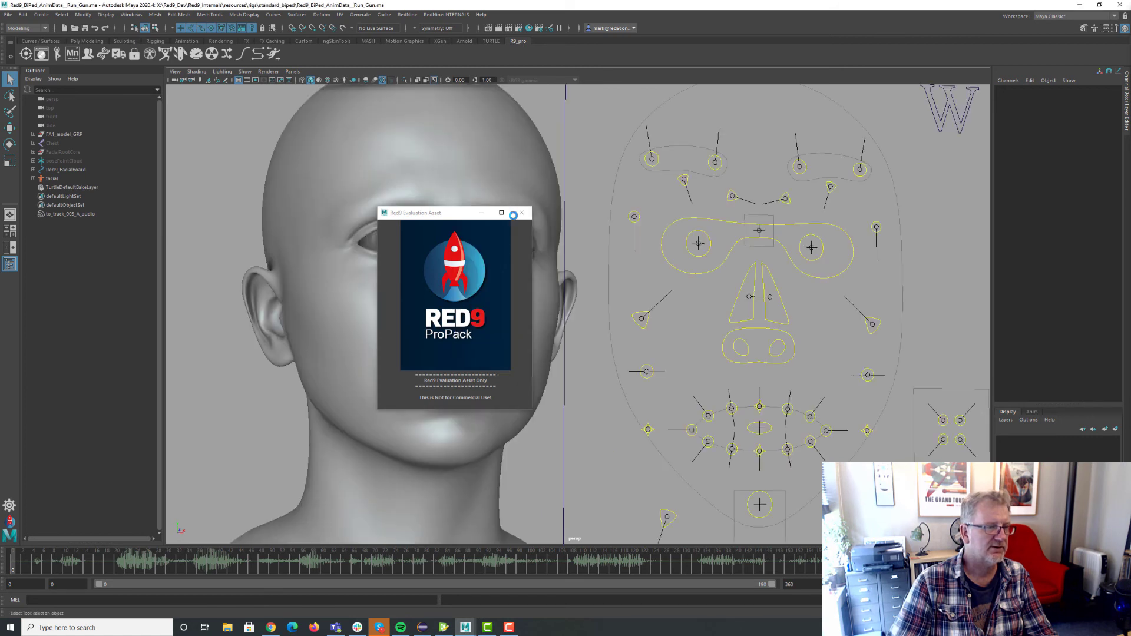
Preview the face in the floating HeadMesh ModelPanel from the facial board's marking menu, and clear the selection
right_click(718, 272)
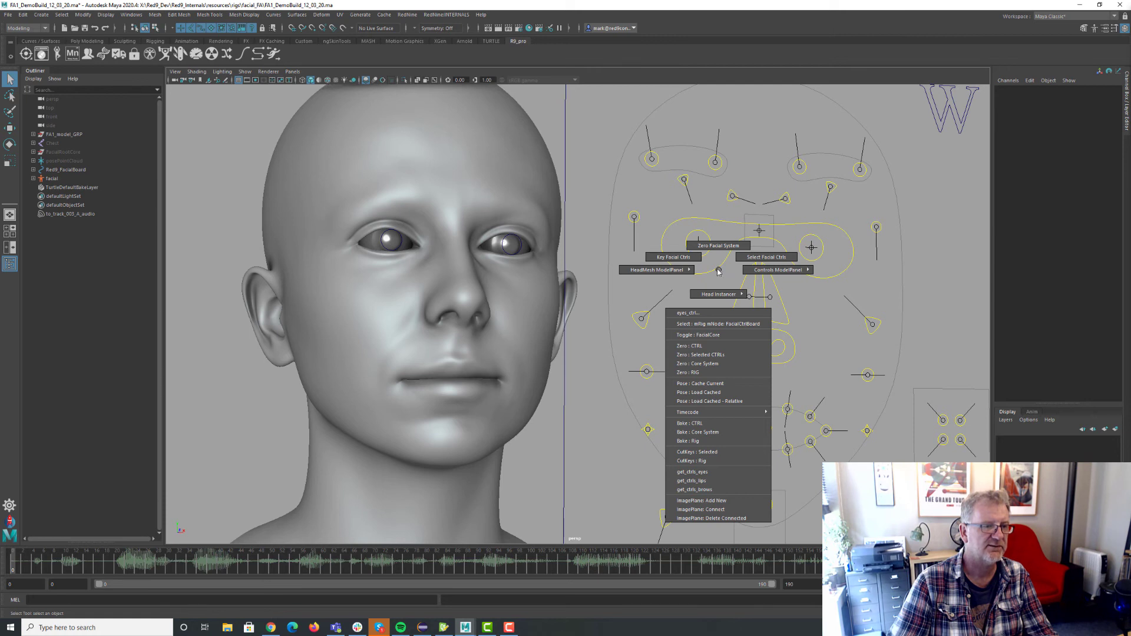
right_click_drag(718, 270, 490, 266)
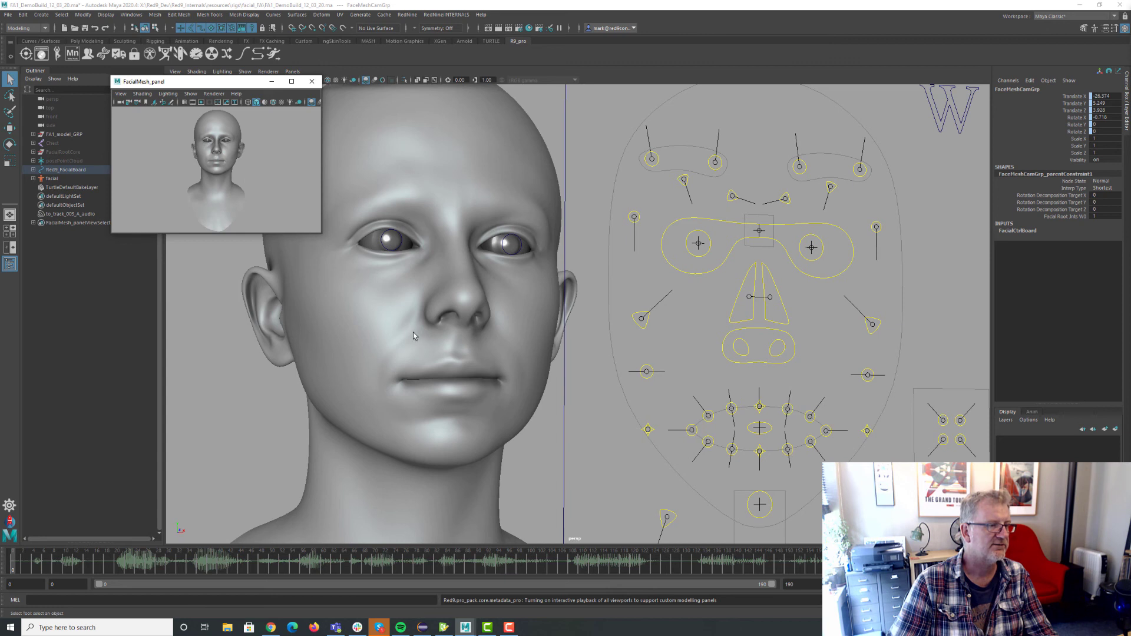
right_click_drag(753, 311, 600, 311)
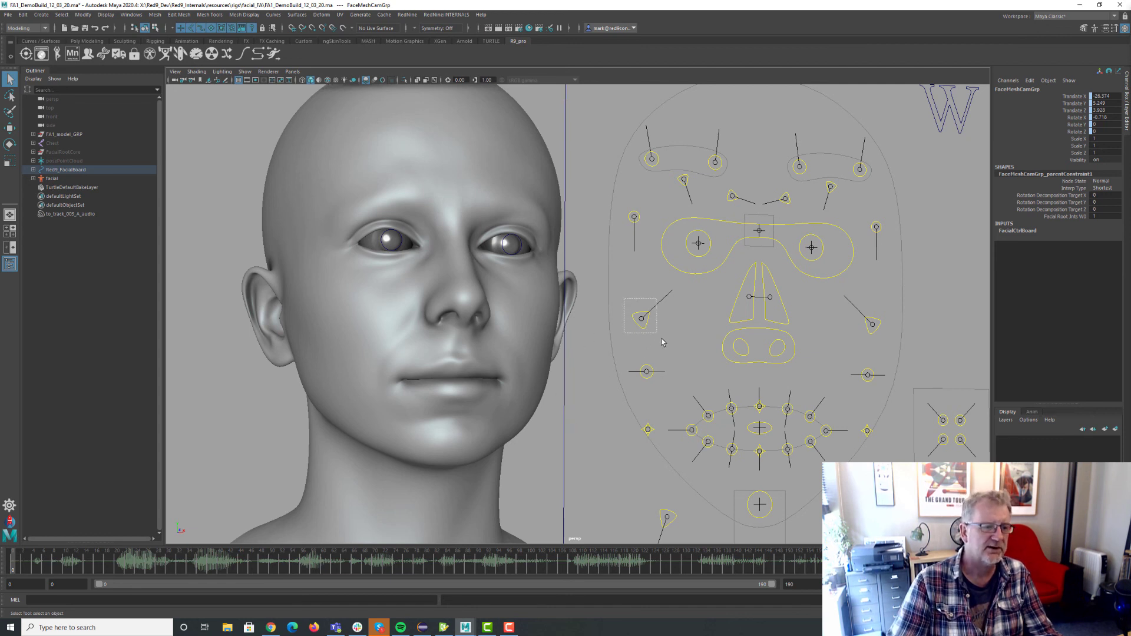
left_click_drag(624, 298, 659, 341)
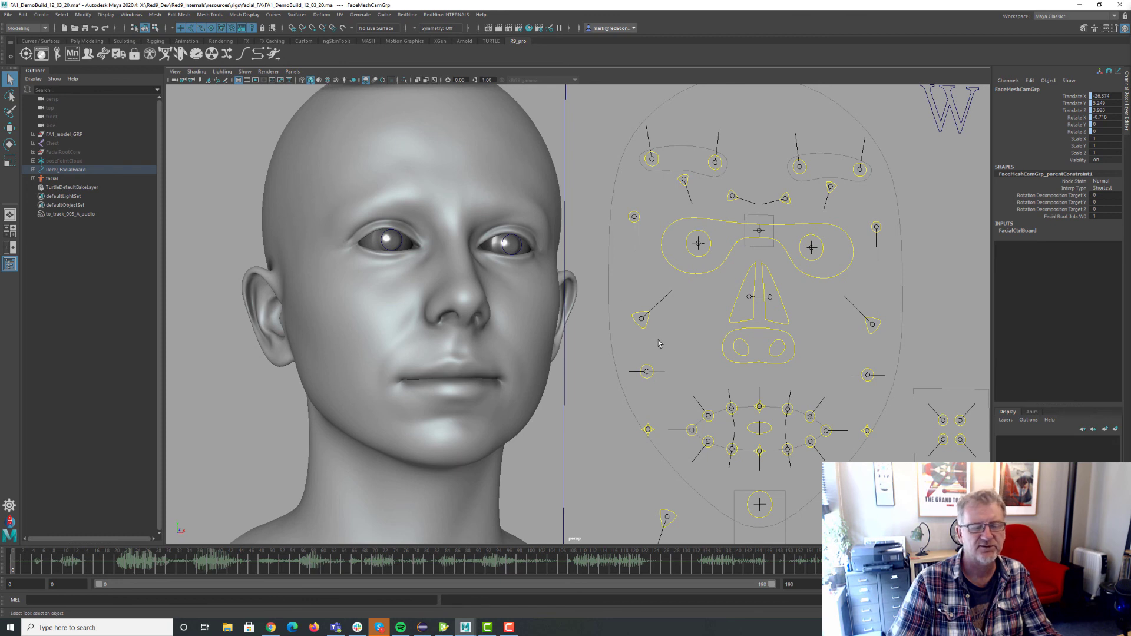
left_click(638, 328)
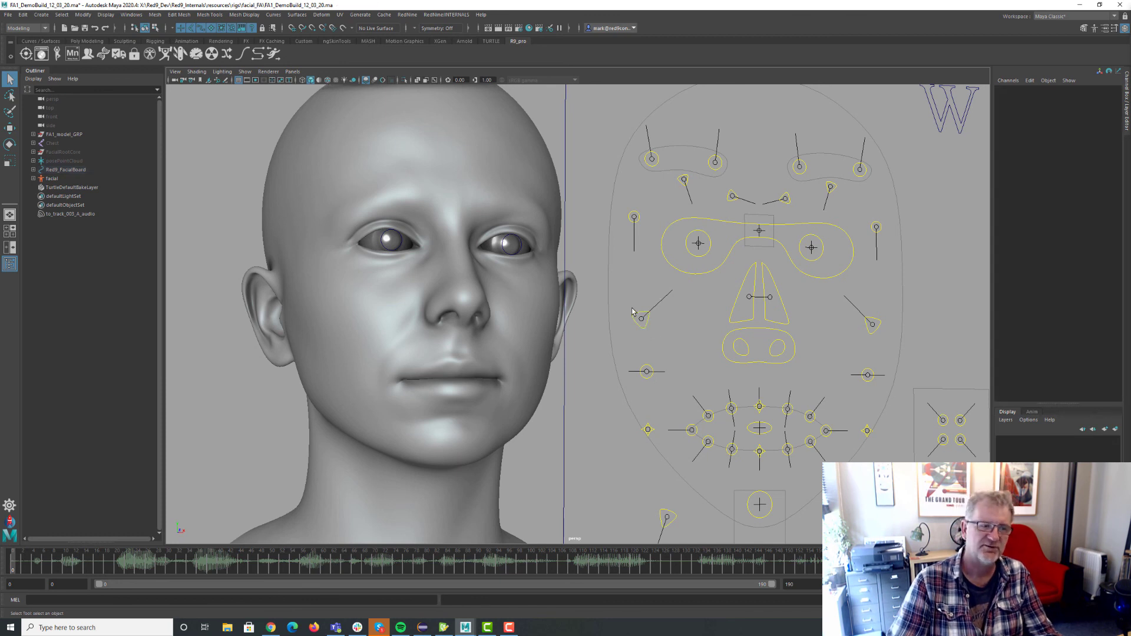